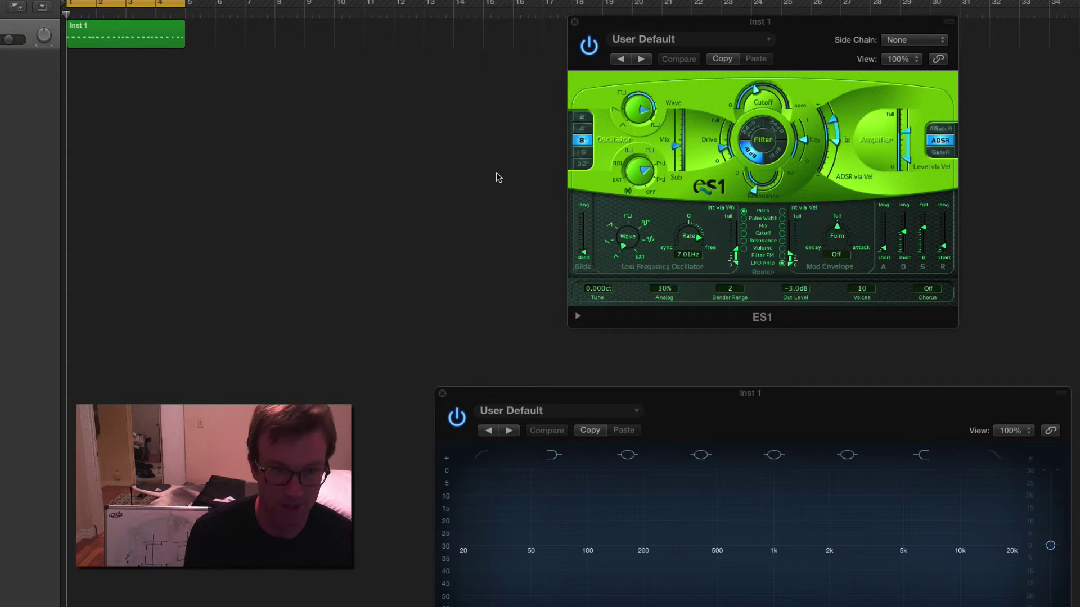
# In the annotation tool, outline the oscillator, filter, ADSR, amplifier, glide/LFO and mod envelope sections in green
pyautogui.press('super+Tab')
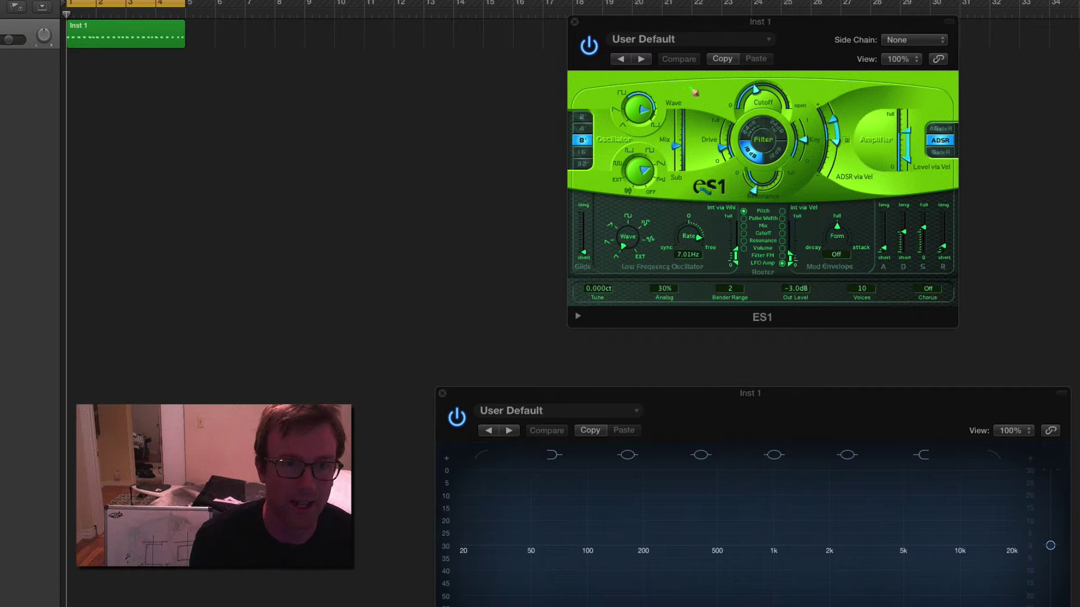
pyautogui.moveTo(690, 86)
pyautogui.mouseDown()
pyautogui.moveTo(566, 84)
pyautogui.moveTo(555, 195)
pyautogui.moveTo(705, 201)
pyautogui.moveTo(714, 85)
pyautogui.mouseUp()
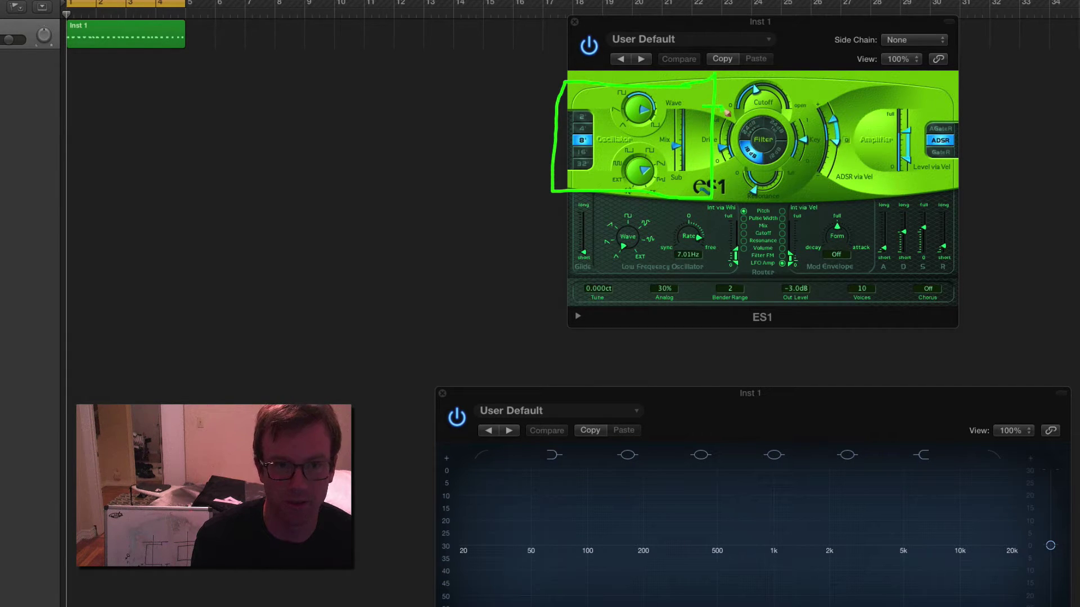
pyautogui.moveTo(775, 72)
pyautogui.mouseDown()
pyautogui.moveTo(724, 107)
pyautogui.moveTo(713, 162)
pyautogui.moveTo(722, 184)
pyautogui.moveTo(775, 212)
pyautogui.moveTo(819, 192)
pyautogui.moveTo(830, 139)
pyautogui.moveTo(770, 73)
pyautogui.mouseUp()
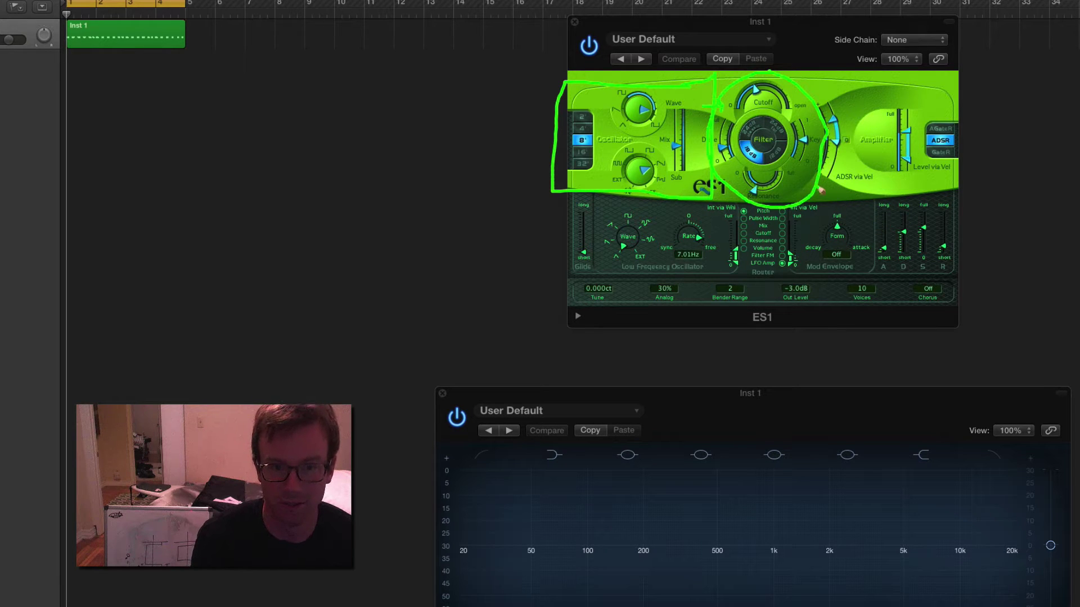
pyautogui.moveTo(810, 183)
pyautogui.mouseDown()
pyautogui.moveTo(868, 203)
pyautogui.moveTo(886, 284)
pyautogui.moveTo(966, 279)
pyautogui.moveTo(970, 183)
pyautogui.moveTo(864, 195)
pyautogui.mouseUp()
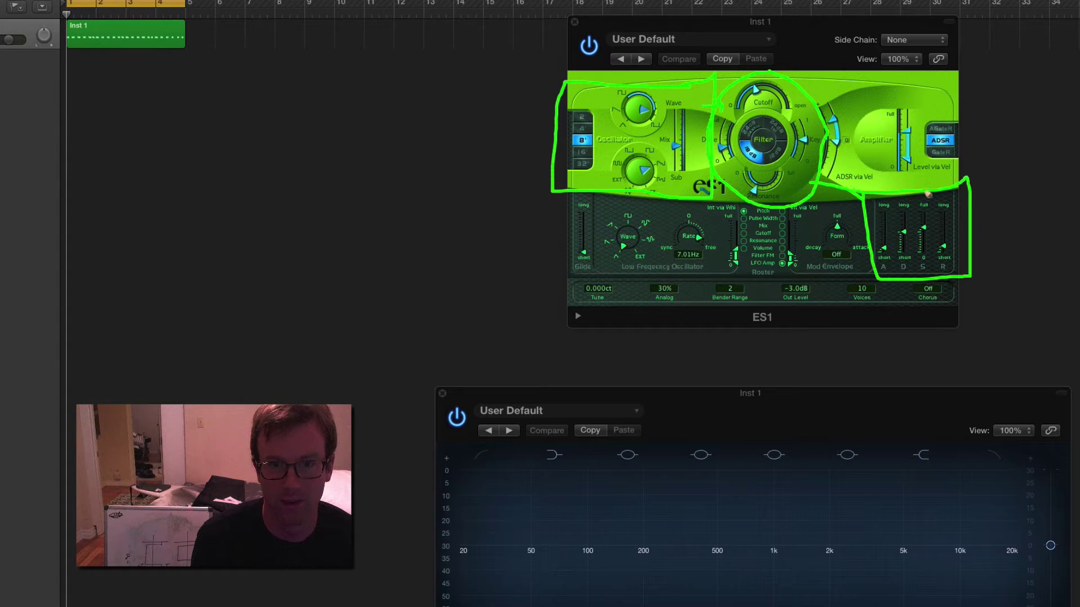
pyautogui.moveTo(927, 185)
pyautogui.mouseDown()
pyautogui.moveTo(876, 170)
pyautogui.moveTo(871, 119)
pyautogui.moveTo(942, 101)
pyautogui.moveTo(982, 114)
pyautogui.moveTo(984, 151)
pyautogui.moveTo(921, 189)
pyautogui.mouseUp()
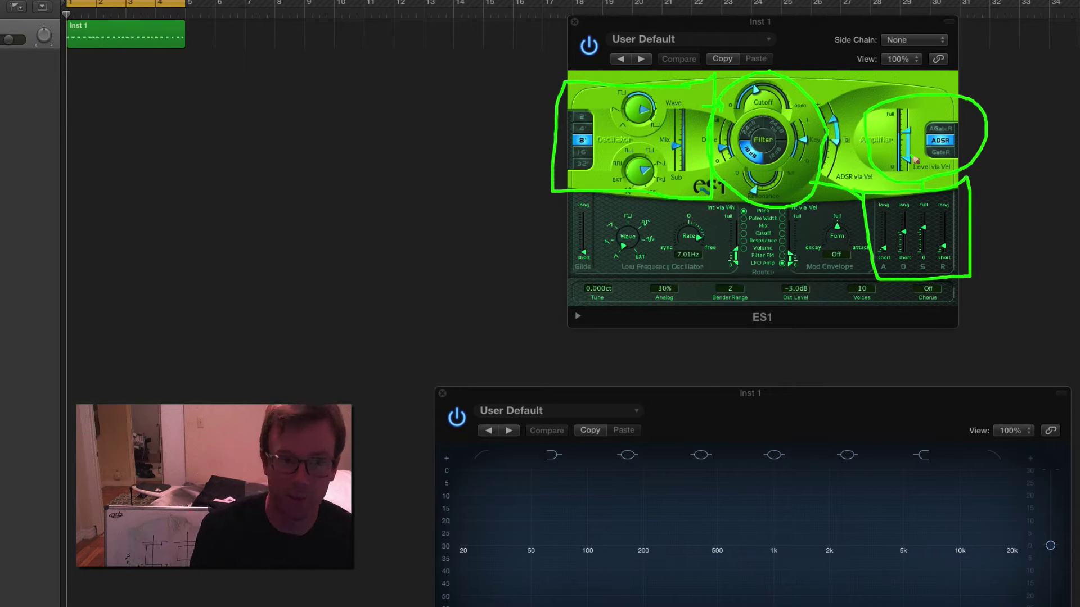
pyautogui.moveTo(561, 207)
pyautogui.mouseDown()
pyautogui.moveTo(562, 279)
pyautogui.moveTo(768, 291)
pyautogui.moveTo(797, 277)
pyautogui.moveTo(790, 211)
pyautogui.moveTo(568, 201)
pyautogui.mouseUp()
pyautogui.moveTo(863, 207)
pyautogui.mouseDown()
pyautogui.moveTo(801, 206)
pyautogui.moveTo(796, 218)
pyautogui.moveTo(797, 281)
pyautogui.moveTo(808, 293)
pyautogui.moveTo(860, 291)
pyautogui.moveTo(876, 275)
pyautogui.moveTo(856, 213)
pyautogui.mouseUp()
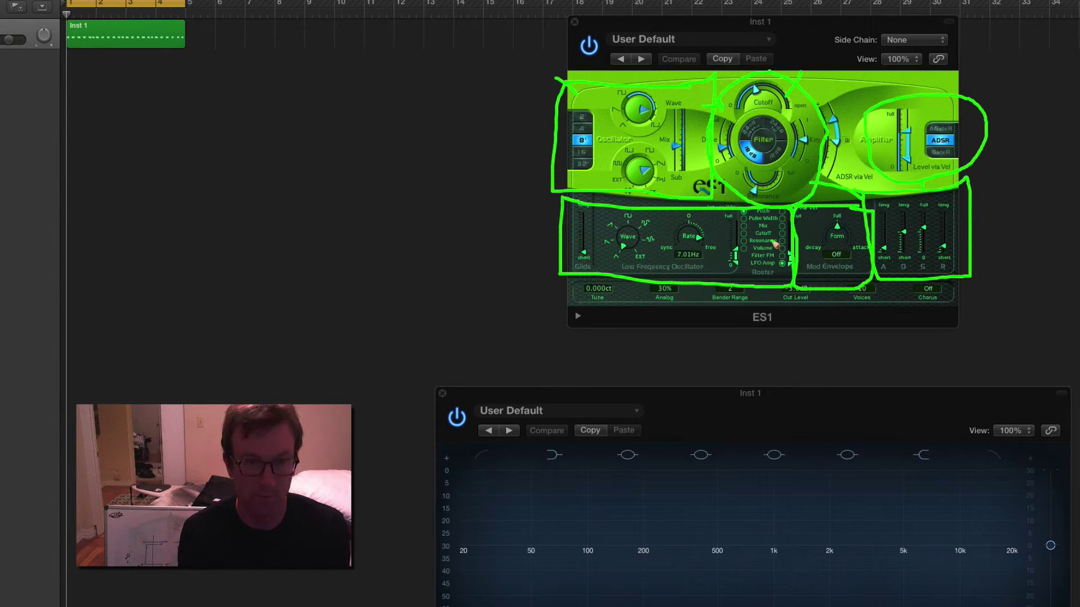
# Wipe the old markup and redraw a full outline around the oscillator section
pyautogui.press('Escape')
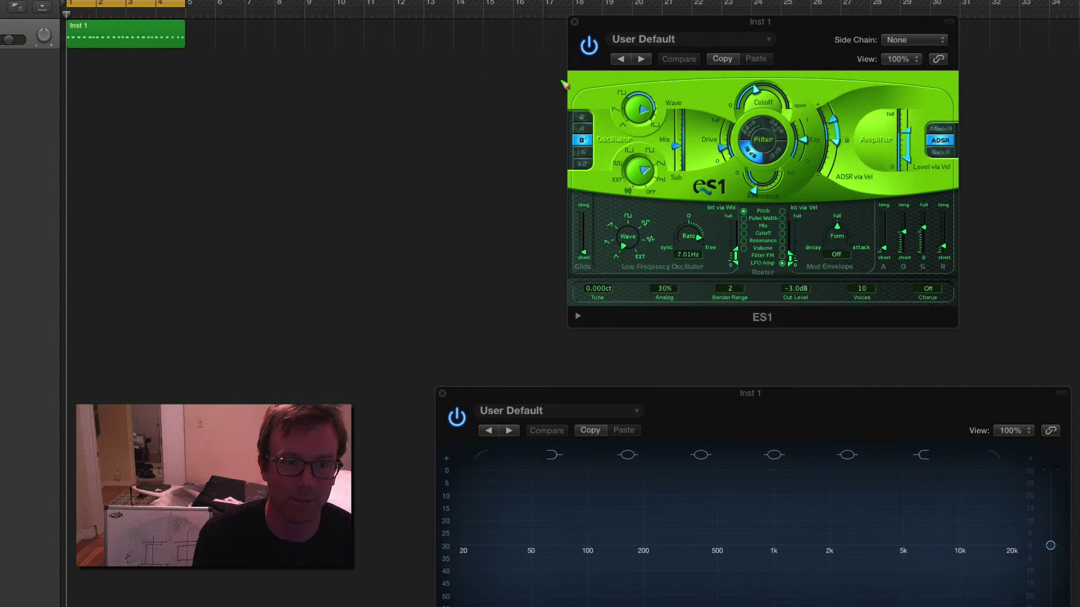
pyautogui.moveTo(562, 79)
pyautogui.mouseDown()
pyautogui.moveTo(558, 160)
pyautogui.moveTo(630, 204)
pyautogui.moveTo(709, 208)
pyautogui.moveTo(703, 108)
pyautogui.moveTo(658, 80)
pyautogui.moveTo(559, 74)
pyautogui.mouseUp()
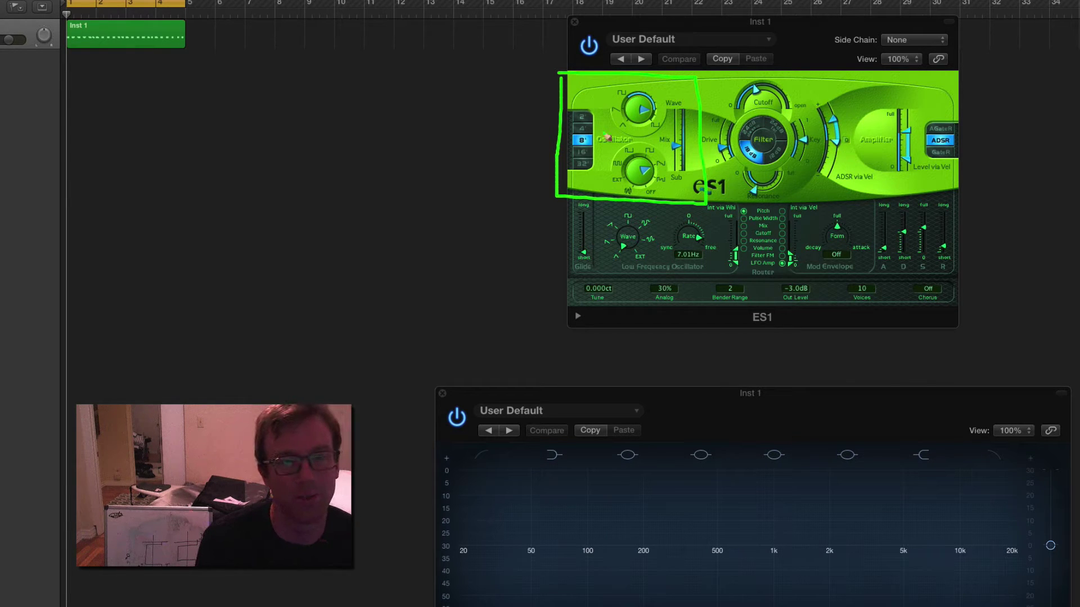
pyautogui.moveTo(616, 132); pyautogui.dragTo(665, 131)
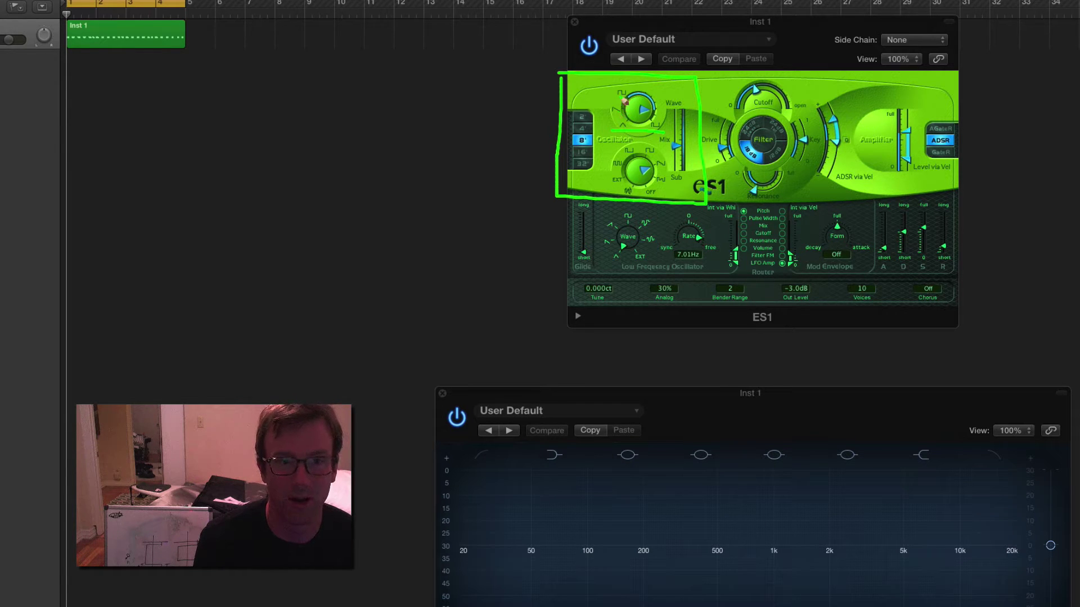
# Mark the Wave knob, the 2'–32' octave range buttons and the Sub knob
pyautogui.moveTo(625, 101)
pyautogui.mouseDown()
pyautogui.moveTo(638, 88)
pyautogui.moveTo(663, 97)
pyautogui.moveTo(669, 120)
pyautogui.mouseUp()
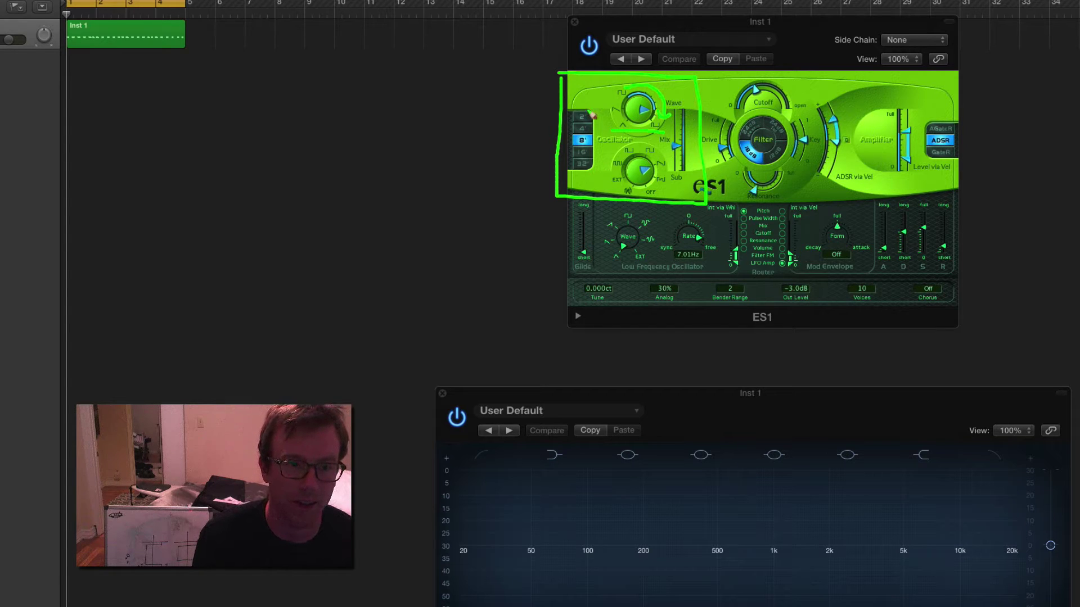
pyautogui.moveTo(597, 113)
pyautogui.mouseDown()
pyautogui.moveTo(566, 129)
pyautogui.moveTo(577, 180)
pyautogui.moveTo(599, 175)
pyautogui.moveTo(591, 104)
pyautogui.mouseUp()
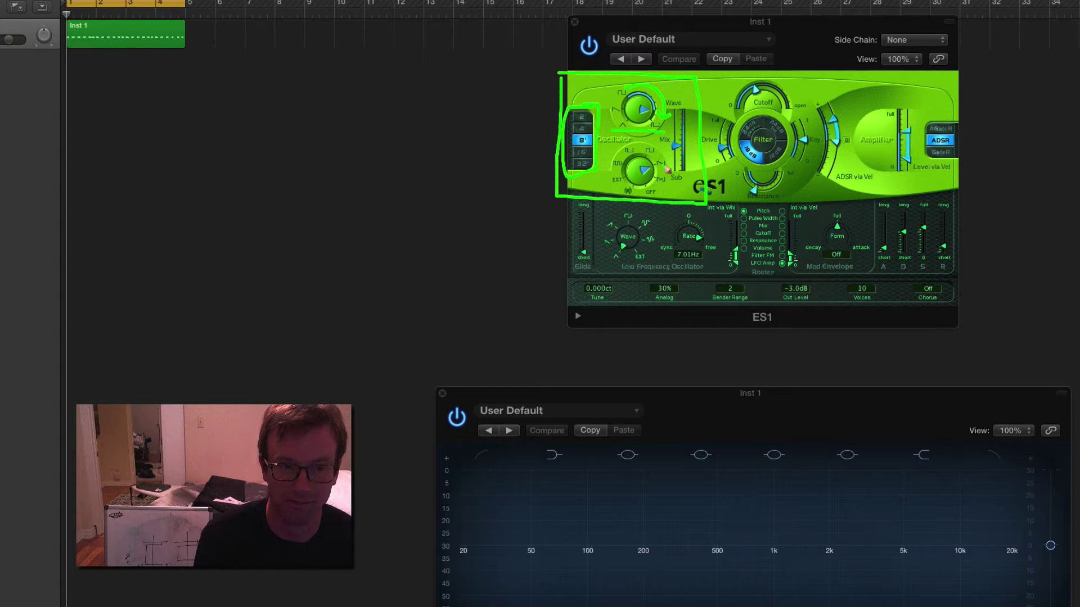
pyautogui.moveTo(663, 147)
pyautogui.mouseDown()
pyautogui.moveTo(621, 142)
pyautogui.moveTo(602, 154)
pyautogui.moveTo(613, 202)
pyautogui.moveTo(671, 207)
pyautogui.moveTo(675, 158)
pyautogui.moveTo(657, 145)
pyautogui.mouseUp()
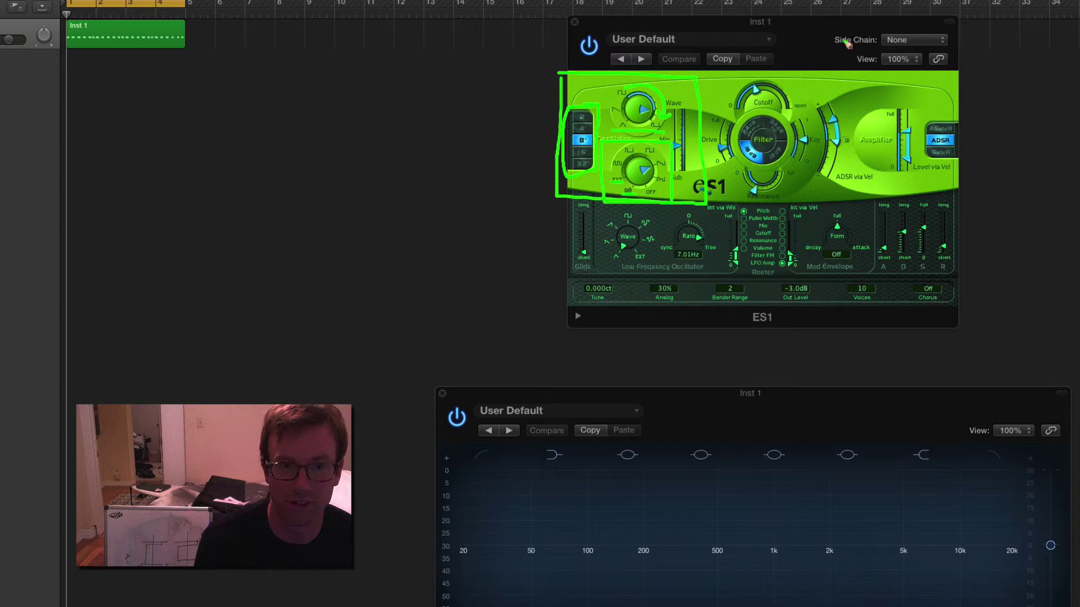
# Underline the Side Chain input setting, then erase every annotation from the ES1 panel
pyautogui.moveTo(836, 45); pyautogui.dragTo(873, 45)
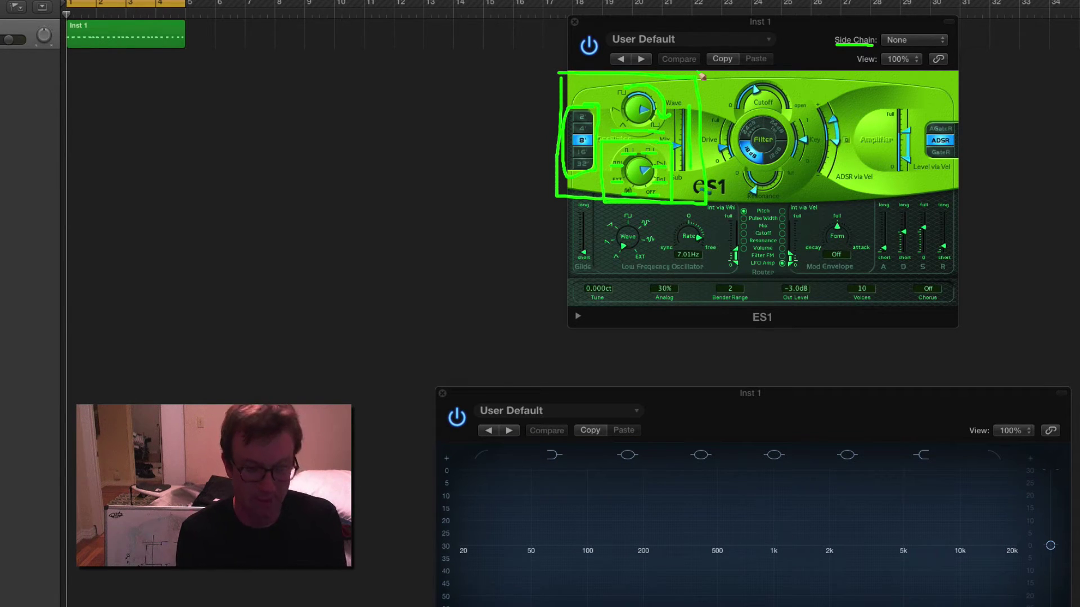
pyautogui.press('Escape')
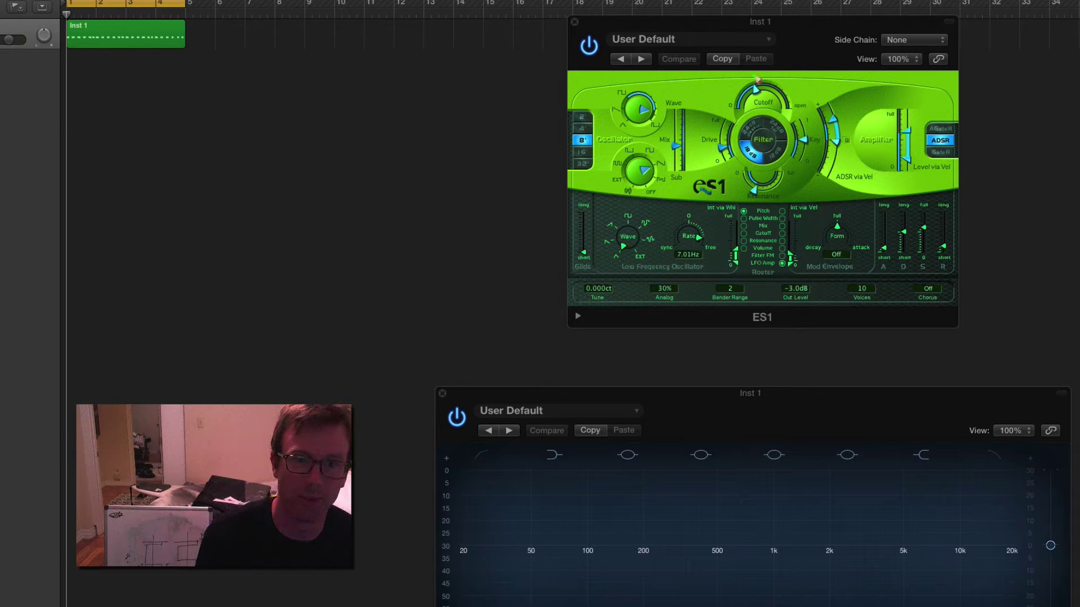
# Outline the ES1 filter section and underline its Resonance knob and Drive fader
pyautogui.moveTo(709, 81)
pyautogui.mouseDown()
pyautogui.moveTo(702, 195)
pyautogui.moveTo(849, 208)
pyautogui.moveTo(865, 123)
pyautogui.moveTo(840, 88)
pyautogui.moveTo(714, 78)
pyautogui.mouseUp()
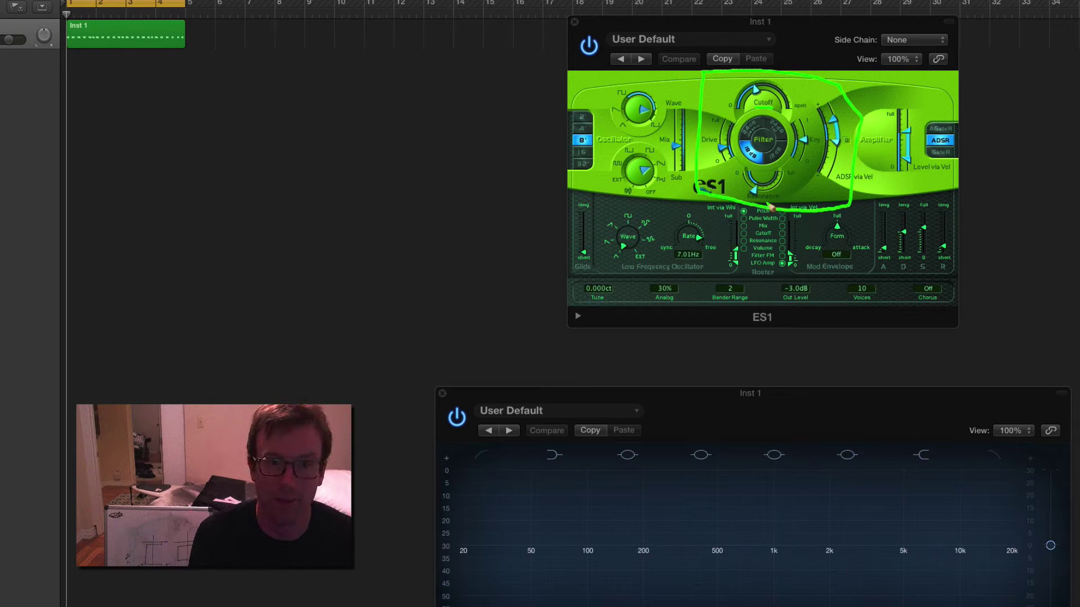
pyautogui.moveTo(751, 203); pyautogui.dragTo(784, 204)
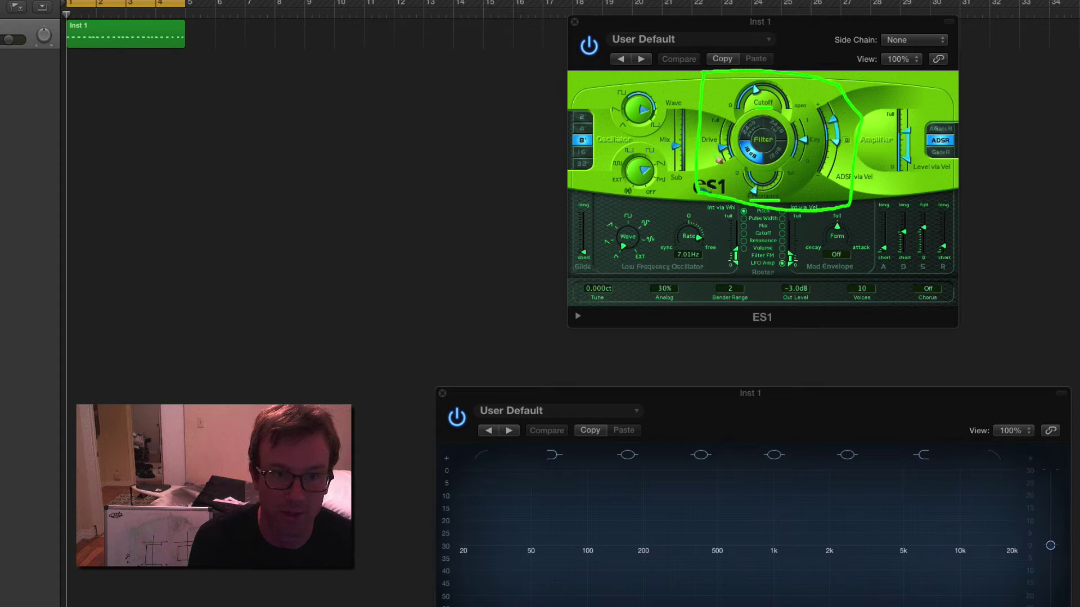
pyautogui.moveTo(702, 146); pyautogui.dragTo(716, 145)
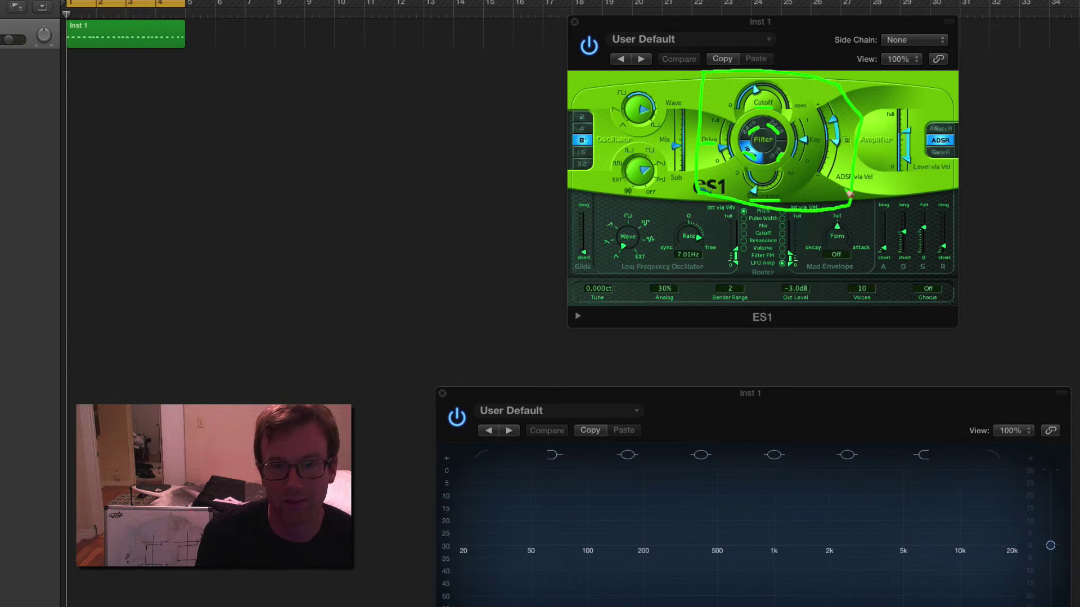
# Extend the outline toward the mod envelope, circle the amplifier and bracket the ADSR envelope sliders
pyautogui.moveTo(847, 191)
pyautogui.mouseDown()
pyautogui.moveTo(868, 209)
pyautogui.moveTo(873, 299)
pyautogui.moveTo(985, 298)
pyautogui.moveTo(974, 201)
pyautogui.moveTo(890, 191)
pyautogui.moveTo(865, 207)
pyautogui.mouseUp()
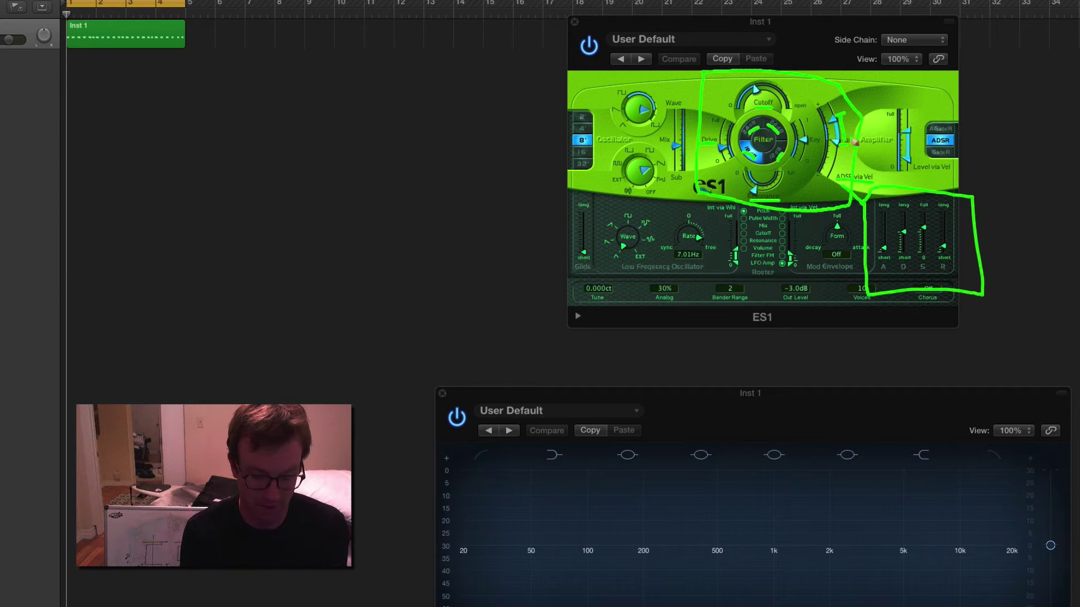
pyautogui.moveTo(931, 194)
pyautogui.mouseDown()
pyautogui.moveTo(925, 180)
pyautogui.moveTo(885, 177)
pyautogui.moveTo(877, 113)
pyautogui.moveTo(893, 98)
pyautogui.moveTo(996, 147)
pyautogui.moveTo(959, 177)
pyautogui.moveTo(929, 181)
pyautogui.mouseUp()
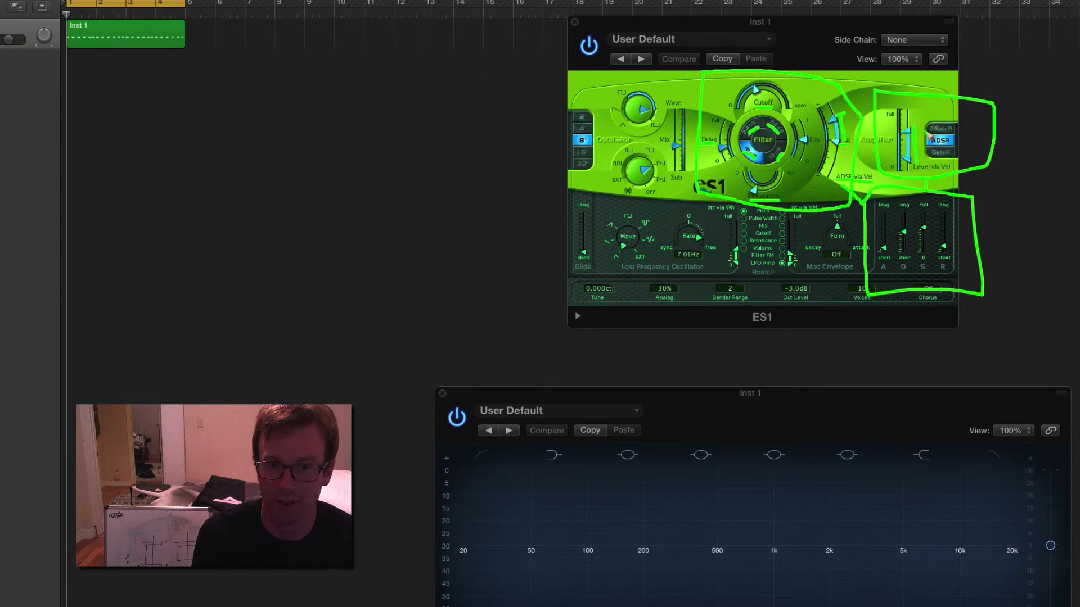
pyautogui.moveTo(964, 124); pyautogui.dragTo(962, 167)
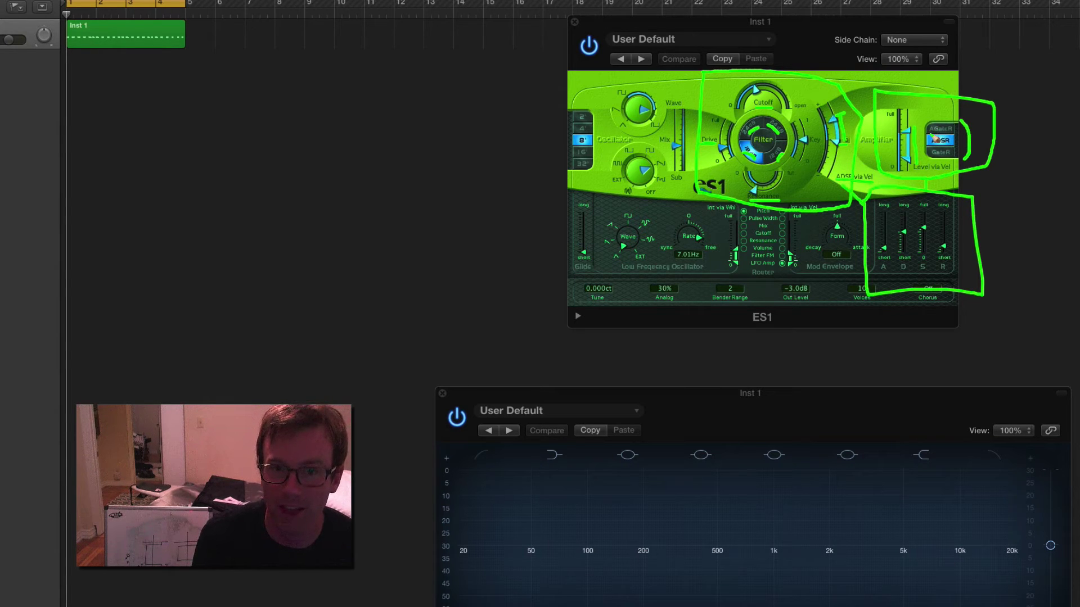
pyautogui.moveTo(930, 133); pyautogui.dragTo(959, 133)
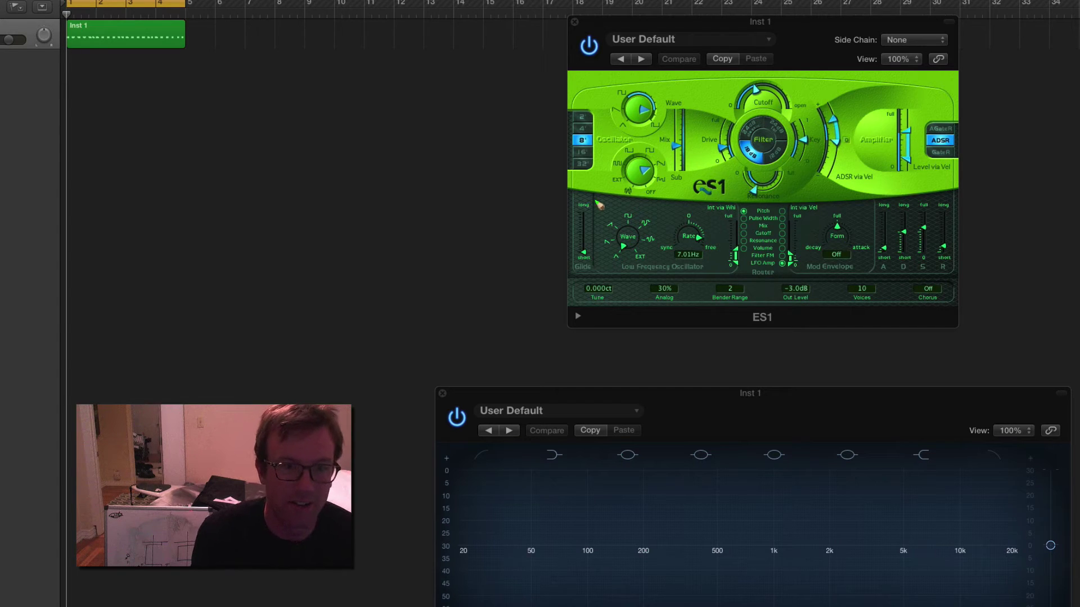
# Annotate Glide, box the LFO Rate and sync range, and mark the LFO waveform shapes
pyautogui.moveTo(595, 199)
pyautogui.mouseDown()
pyautogui.moveTo(604, 280)
pyautogui.moveTo(875, 285)
pyautogui.moveTo(879, 231)
pyautogui.moveTo(843, 196)
pyautogui.moveTo(663, 196)
pyautogui.moveTo(596, 204)
pyautogui.moveTo(600, 215)
pyautogui.mouseUp()
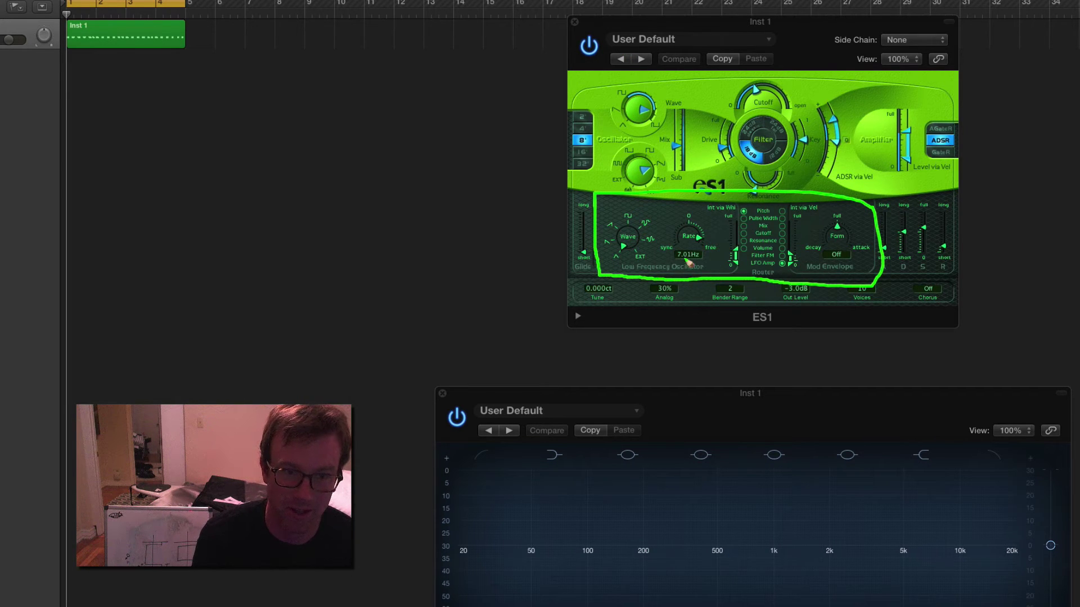
pyautogui.moveTo(679, 213)
pyautogui.mouseDown()
pyautogui.moveTo(682, 253)
pyautogui.moveTo(720, 263)
pyautogui.moveTo(724, 217)
pyautogui.moveTo(680, 209)
pyautogui.mouseUp()
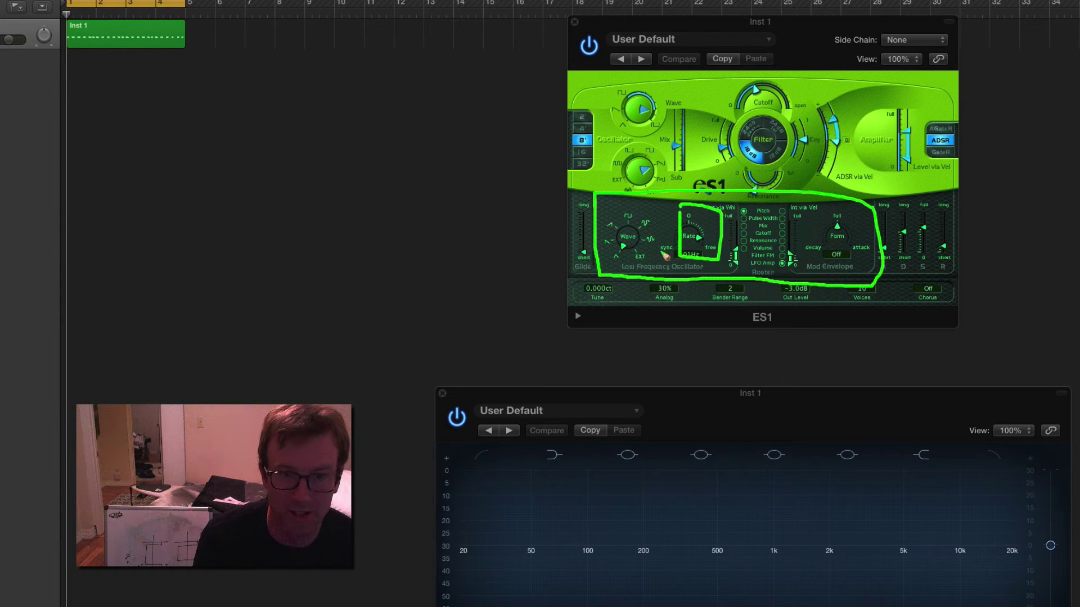
pyautogui.moveTo(660, 252); pyautogui.dragTo(670, 252)
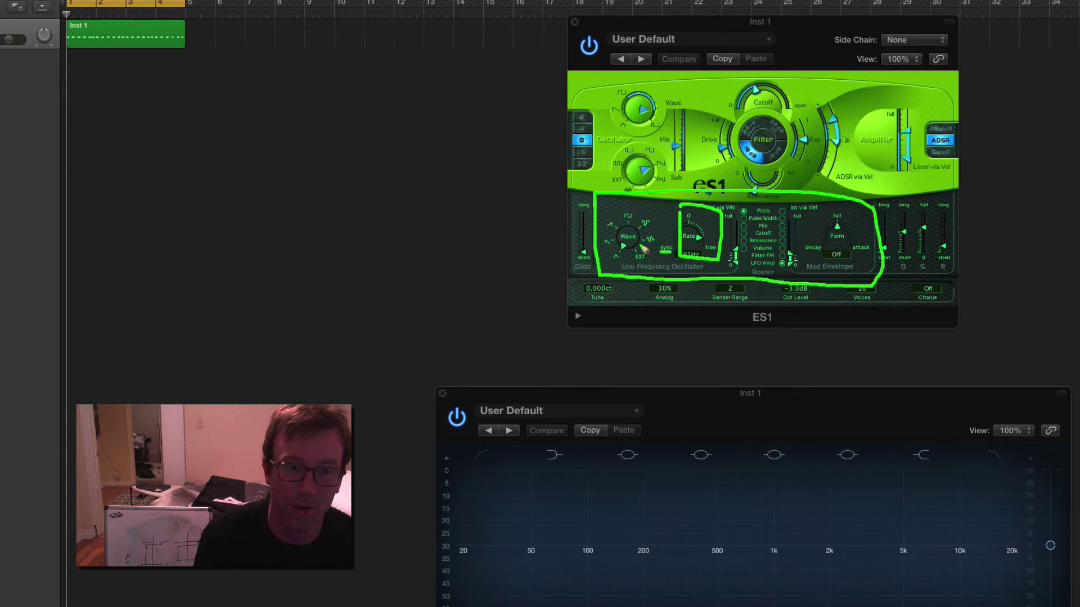
pyautogui.moveTo(659, 207)
pyautogui.mouseDown()
pyautogui.moveTo(608, 208)
pyautogui.moveTo(603, 259)
pyautogui.moveTo(641, 270)
pyautogui.moveTo(663, 262)
pyautogui.moveTo(659, 208)
pyautogui.mouseUp()
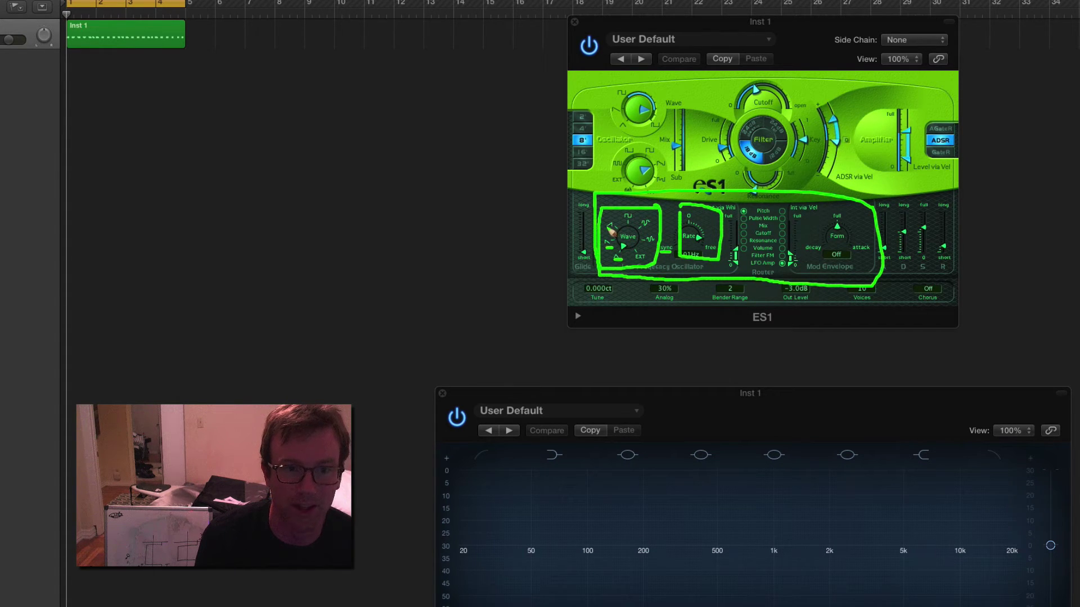
pyautogui.moveTo(606, 227)
pyautogui.mouseDown()
pyautogui.moveTo(630, 221)
pyautogui.moveTo(655, 233)
pyautogui.moveTo(645, 260)
pyautogui.mouseUp()
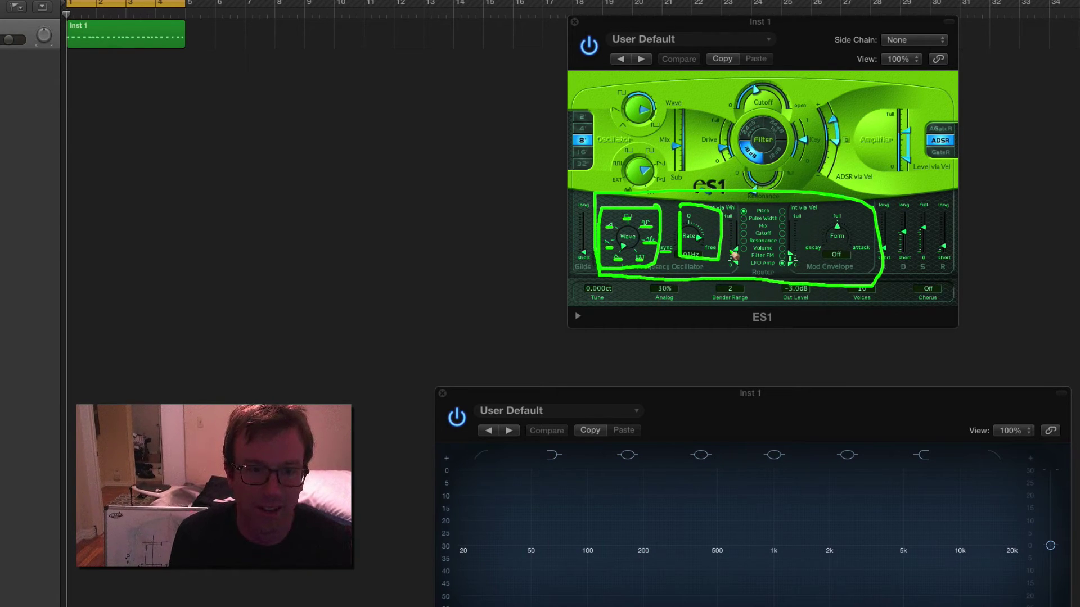
# Erase the LFO markup, underline Int via Whl and trace the Router destinations down to Volume
pyautogui.press('Escape')
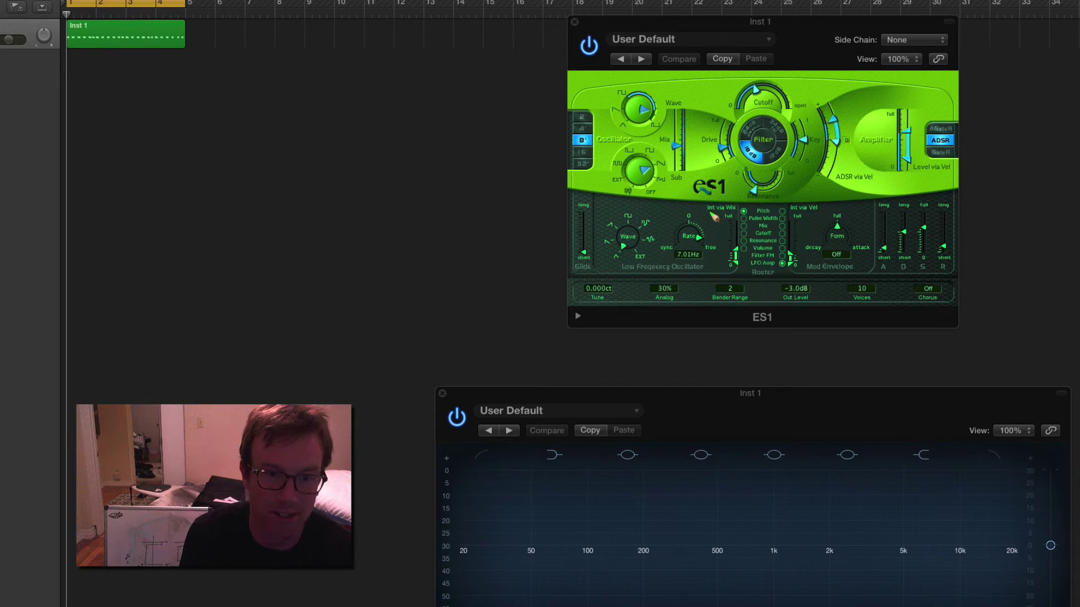
pyautogui.moveTo(709, 212); pyautogui.dragTo(738, 214)
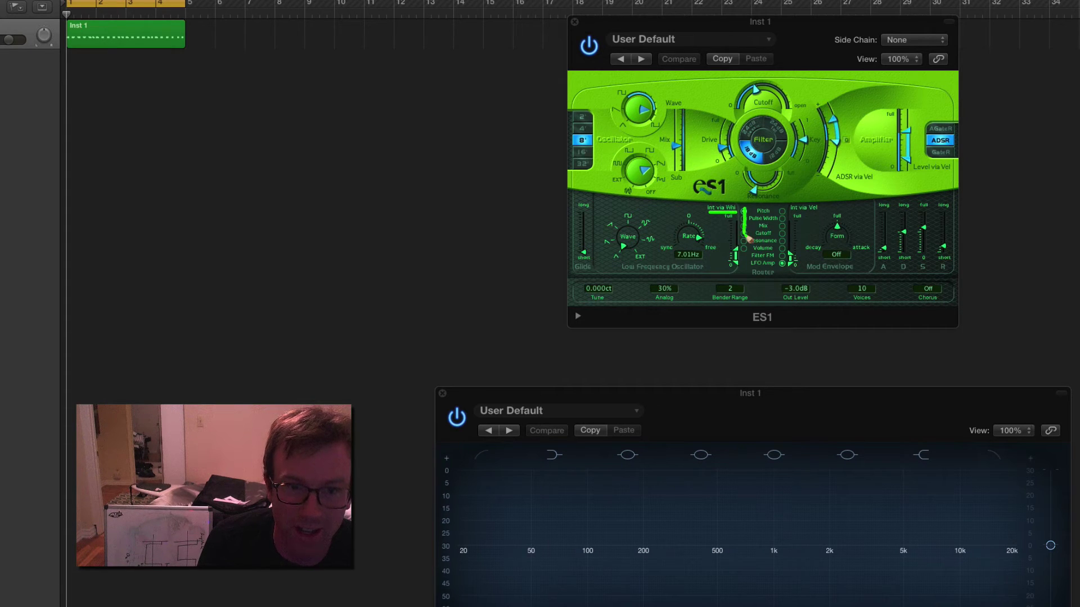
pyautogui.moveTo(748, 239); pyautogui.dragTo(749, 254)
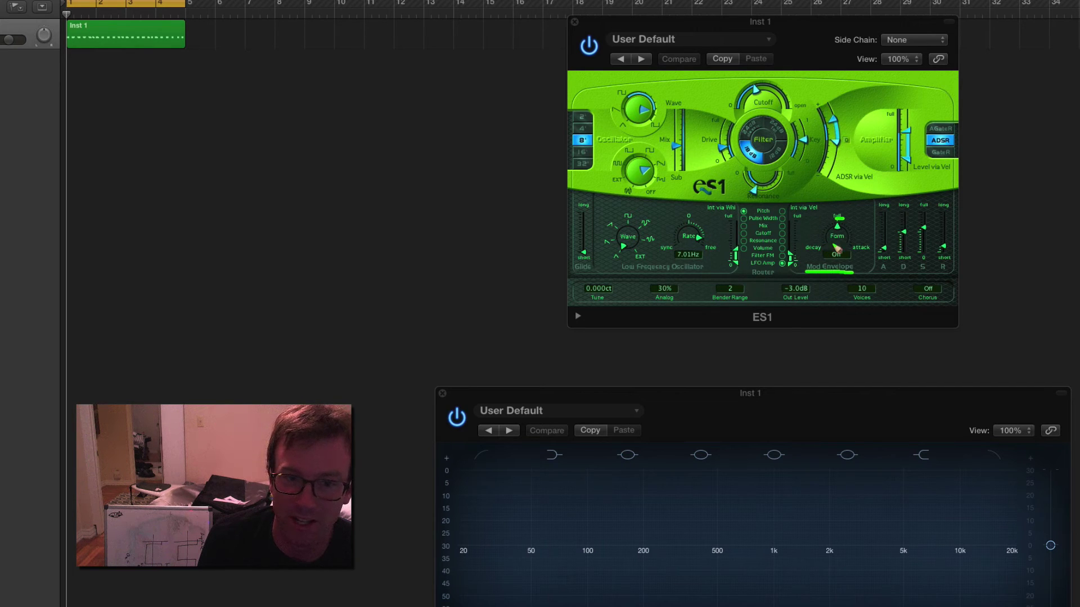
# Sketch the Mod Envelope attack-to-decay curve, mark LFO Amp in the Router, underline Low Frequency Oscillator
pyautogui.moveTo(836, 246); pyautogui.dragTo(861, 255)
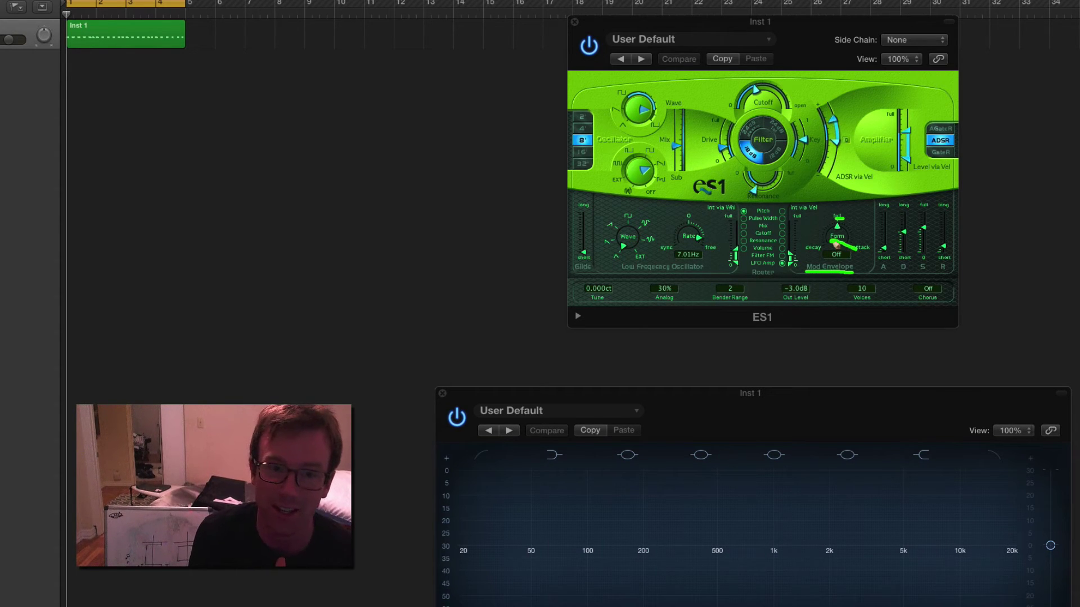
pyautogui.moveTo(837, 247); pyautogui.dragTo(820, 251)
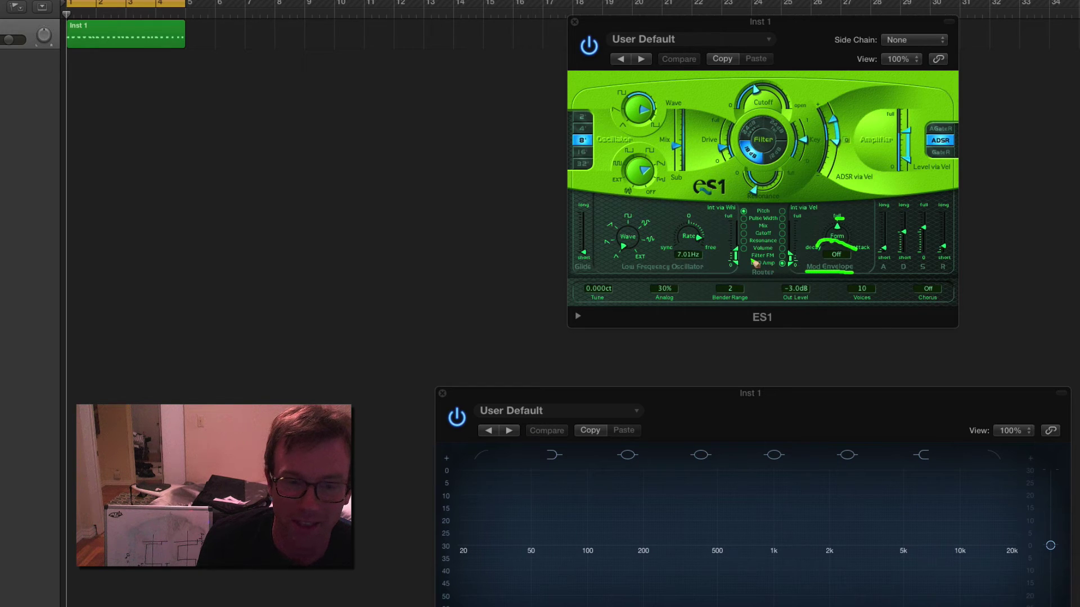
pyautogui.click(781, 264)
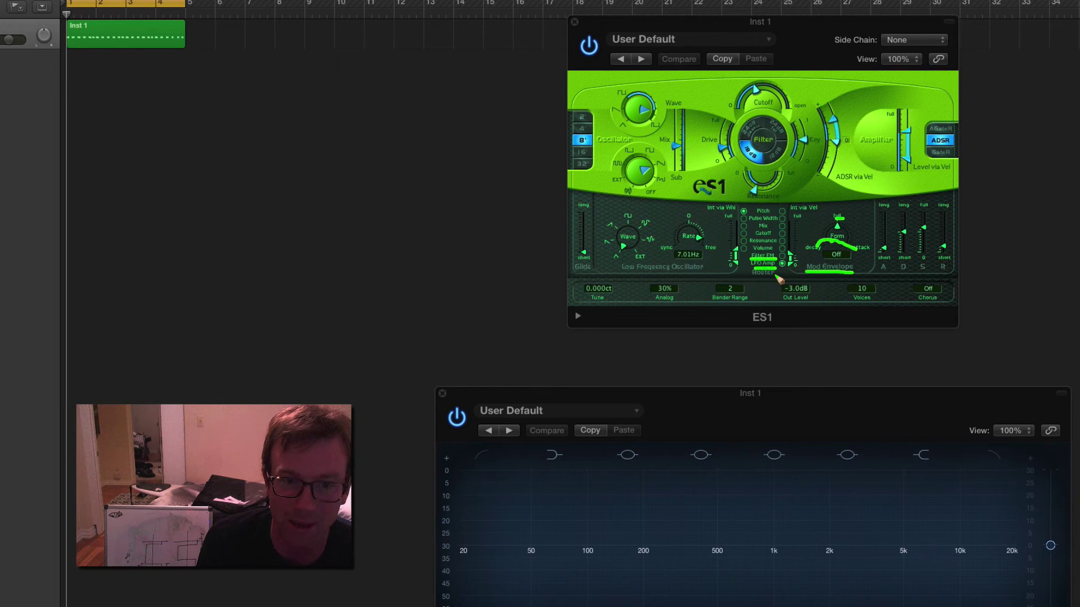
pyautogui.moveTo(634, 273); pyautogui.dragTo(703, 277)
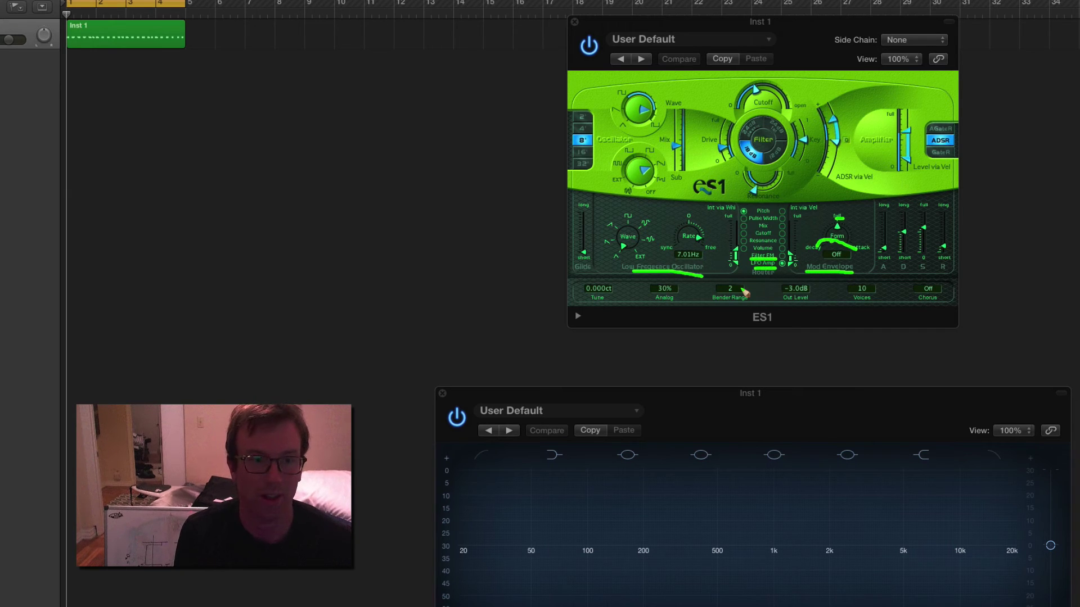
# Erase the markup and draw an outline from the Glide slider around the Tune-to-Chorus strip
pyautogui.press('Escape')
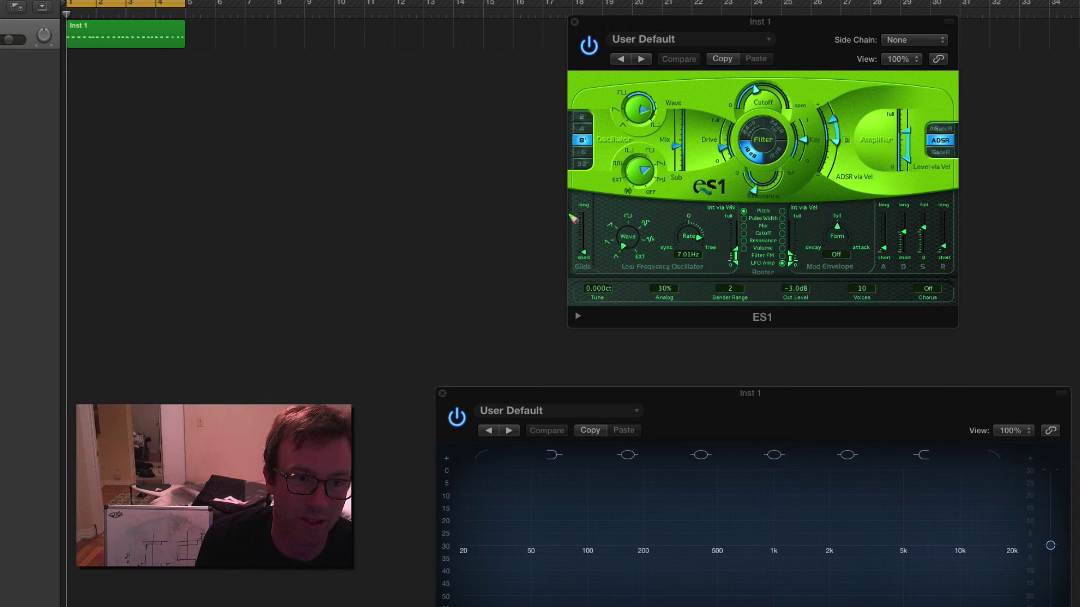
pyautogui.moveTo(570, 206)
pyautogui.mouseDown()
pyautogui.moveTo(573, 305)
pyautogui.moveTo(970, 312)
pyautogui.moveTo(952, 275)
pyautogui.moveTo(596, 280)
pyautogui.moveTo(599, 204)
pyautogui.moveTo(592, 192)
pyautogui.moveTo(570, 214)
pyautogui.mouseUp()
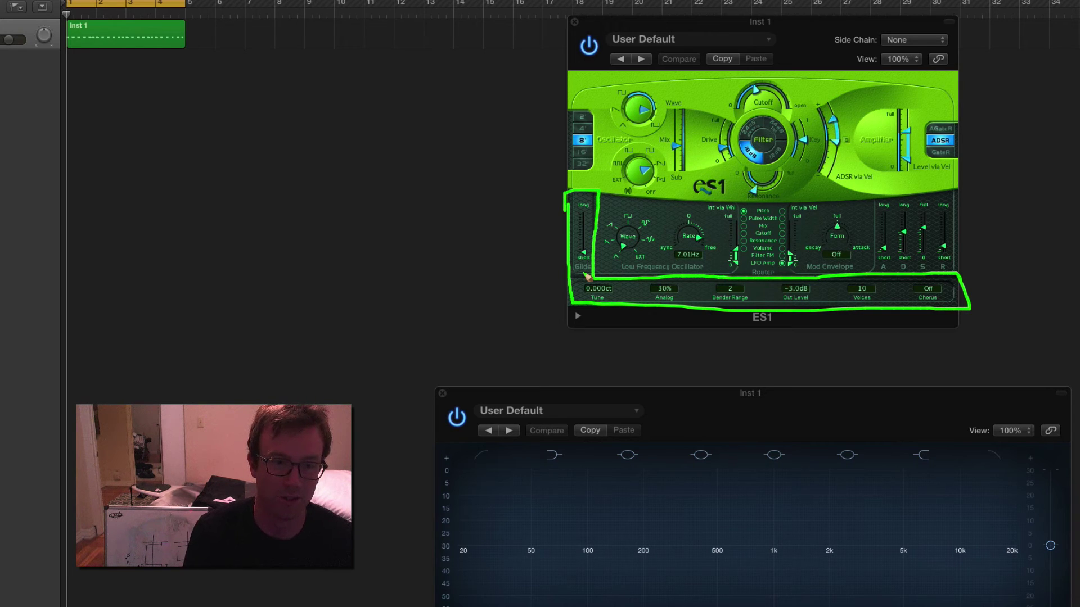
# Draw green underlines beneath the Tune, Analog and Bender Range values in the bottom strip
pyautogui.moveTo(590, 300); pyautogui.dragTo(608, 305)
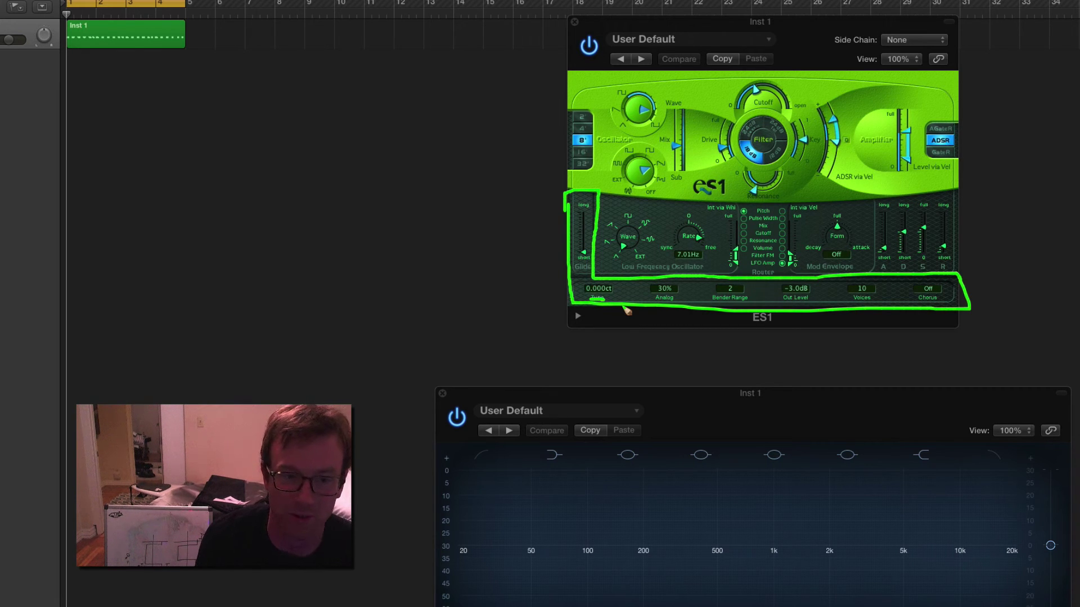
pyautogui.moveTo(655, 301); pyautogui.dragTo(674, 302)
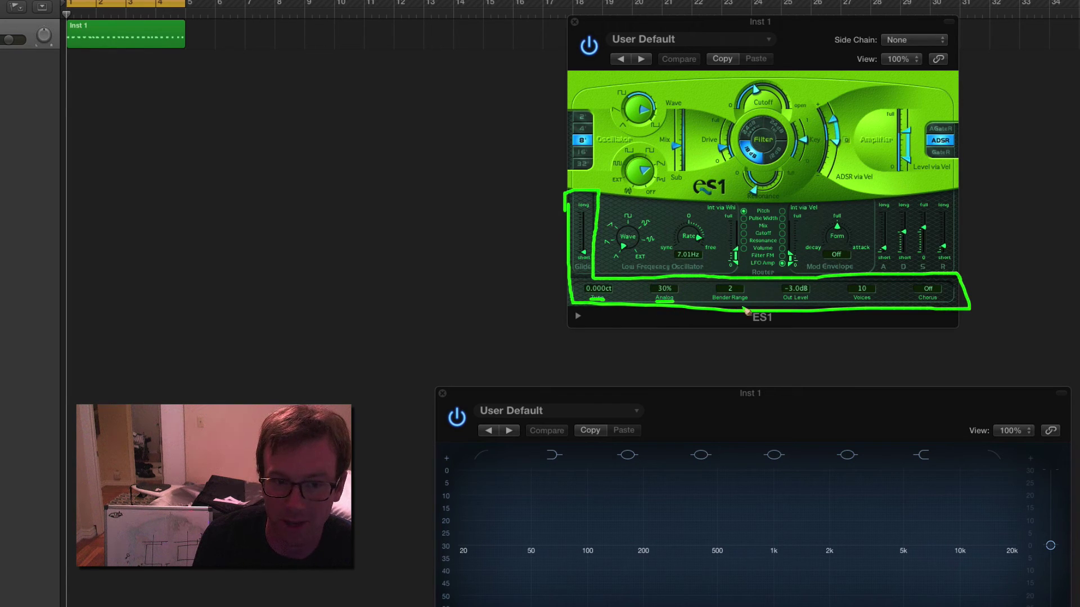
pyautogui.moveTo(712, 302); pyautogui.dragTo(748, 301)
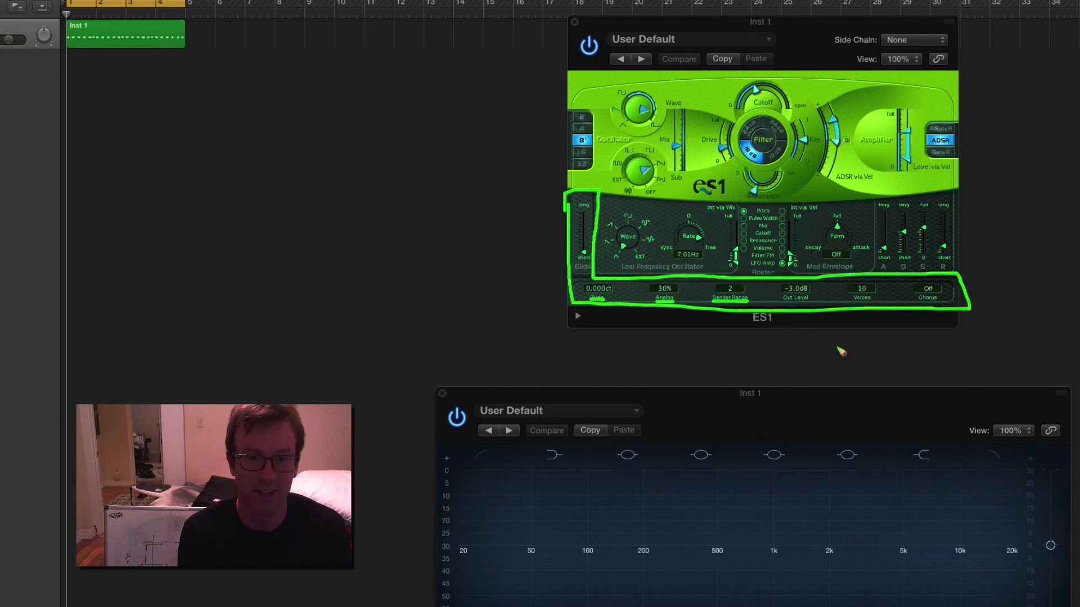
# Clear the annotations and set the ES1 oscillator octave to 4'
pyautogui.press('Escape')
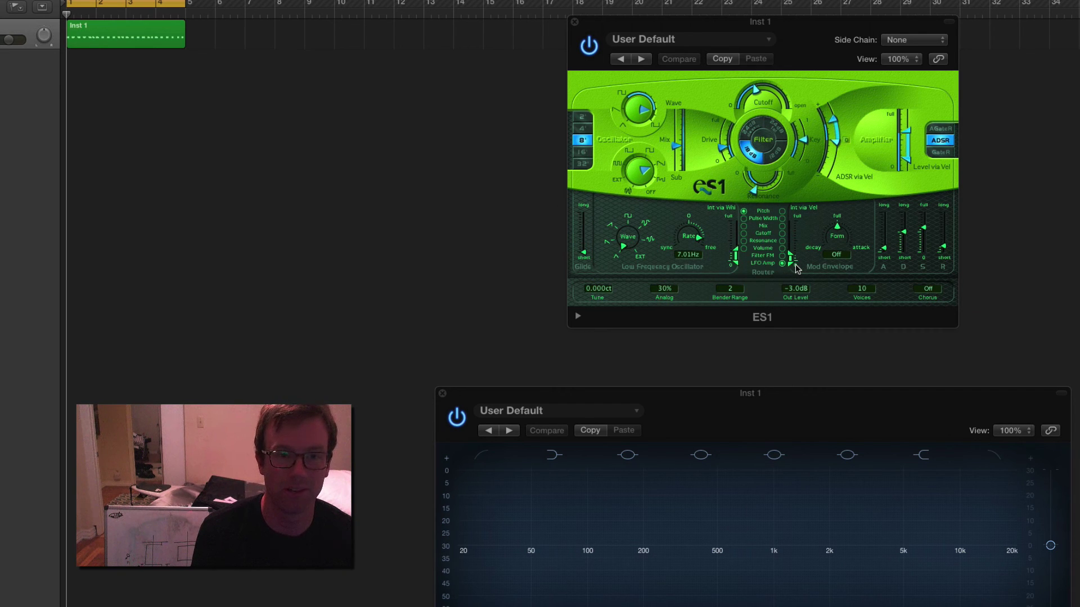
pyautogui.click(582, 119)
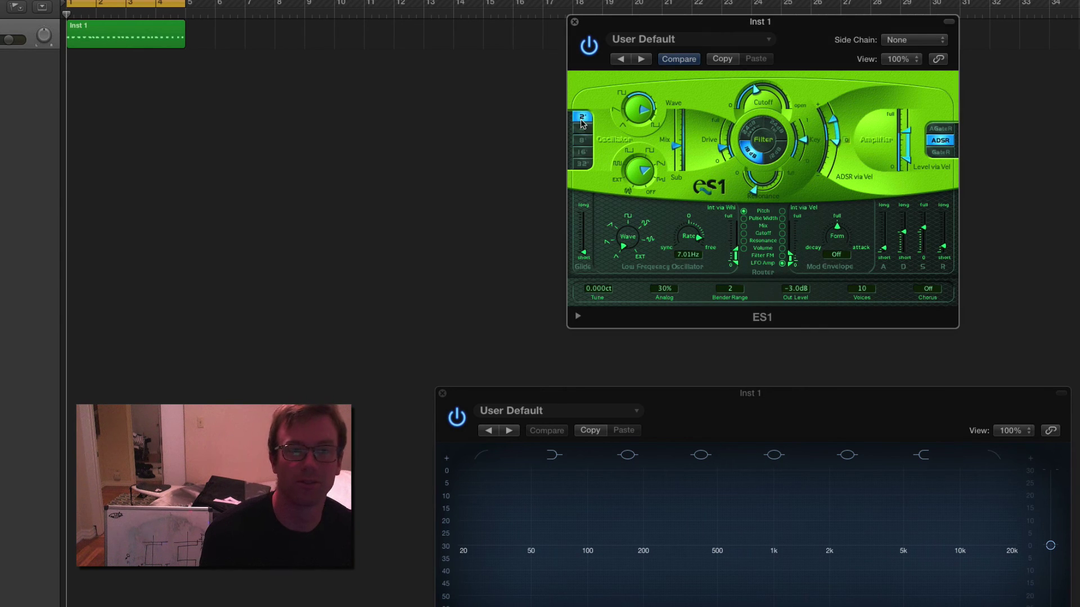
pyautogui.moveTo(582, 119)
pyautogui.mouseDown()
pyautogui.moveTo(582, 164)
pyautogui.moveTo(582, 128)
pyautogui.mouseUp()
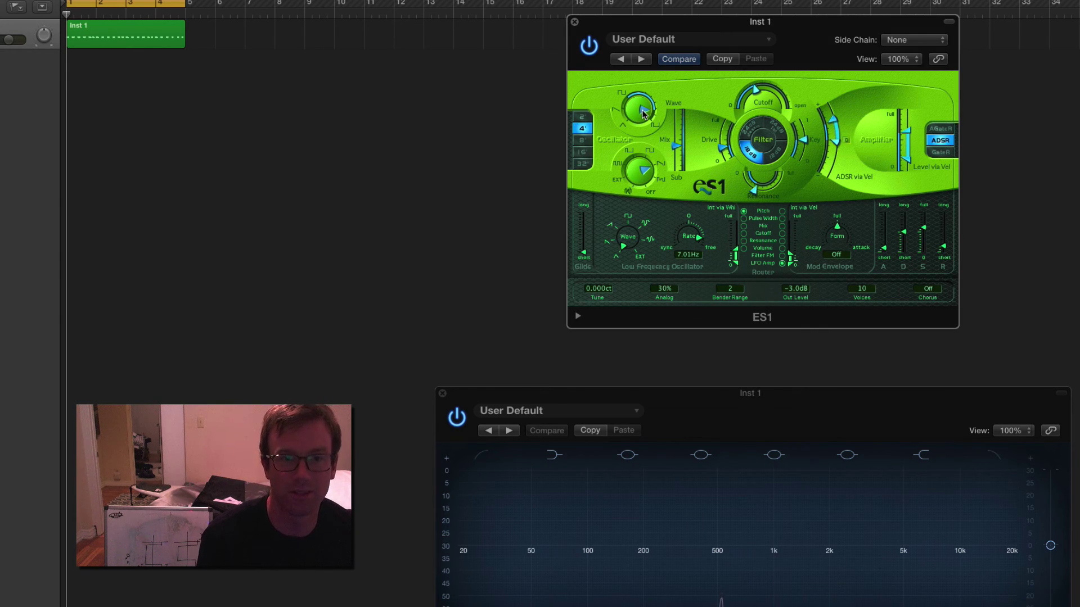
# Reshape the oscillator and sub oscillator waveforms, and shift the mix toward the main wave
pyautogui.moveTo(643, 113); pyautogui.dragTo(670, 154)
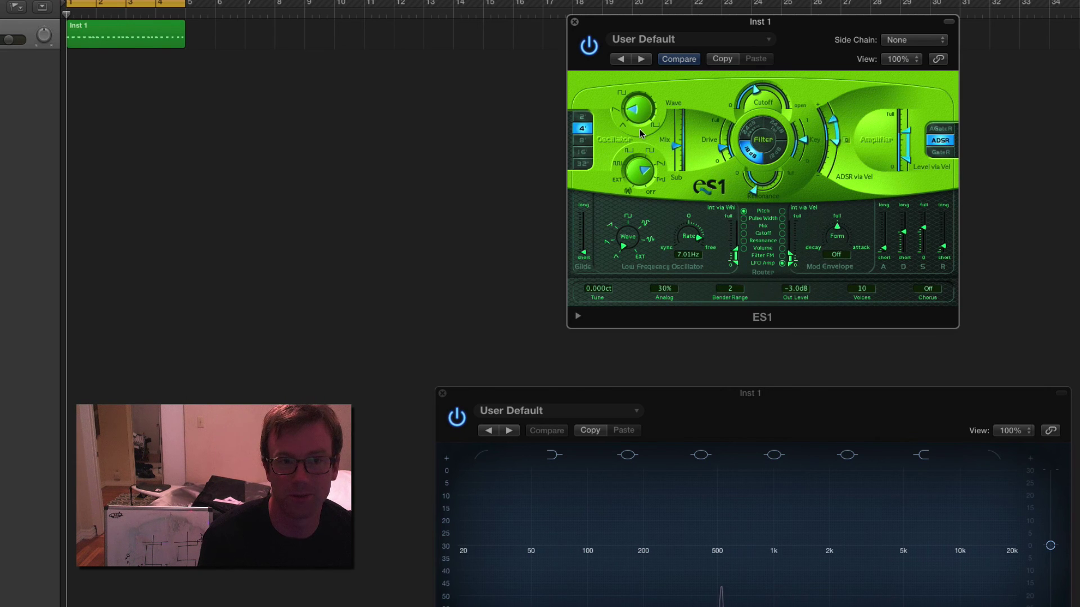
pyautogui.moveTo(634, 96); pyautogui.dragTo(690, 145)
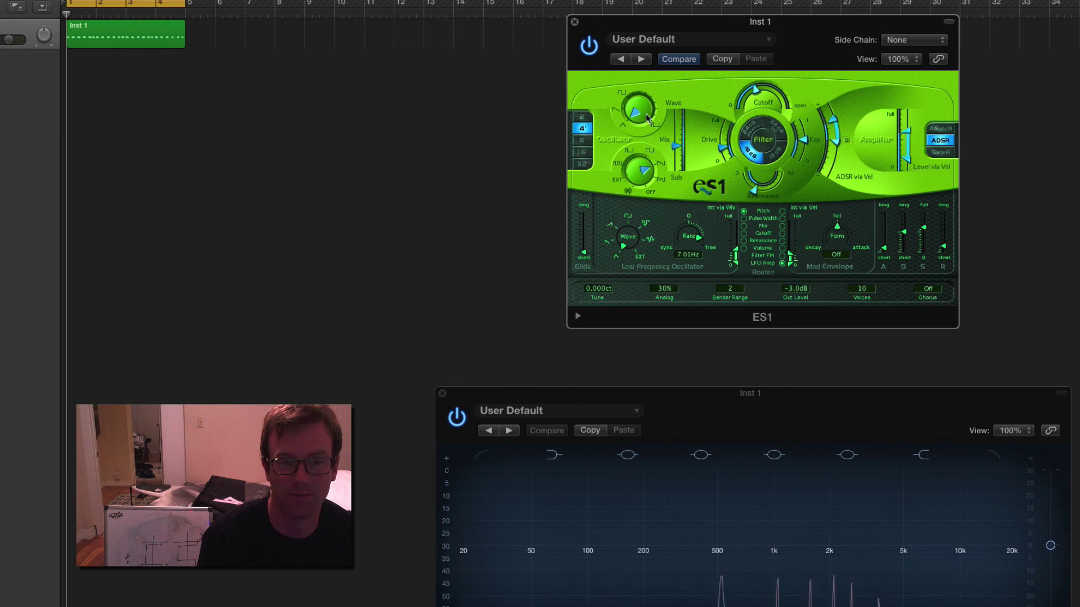
pyautogui.moveTo(630, 96)
pyautogui.mouseDown()
pyautogui.moveTo(631, 130)
pyautogui.moveTo(643, 99)
pyautogui.mouseUp()
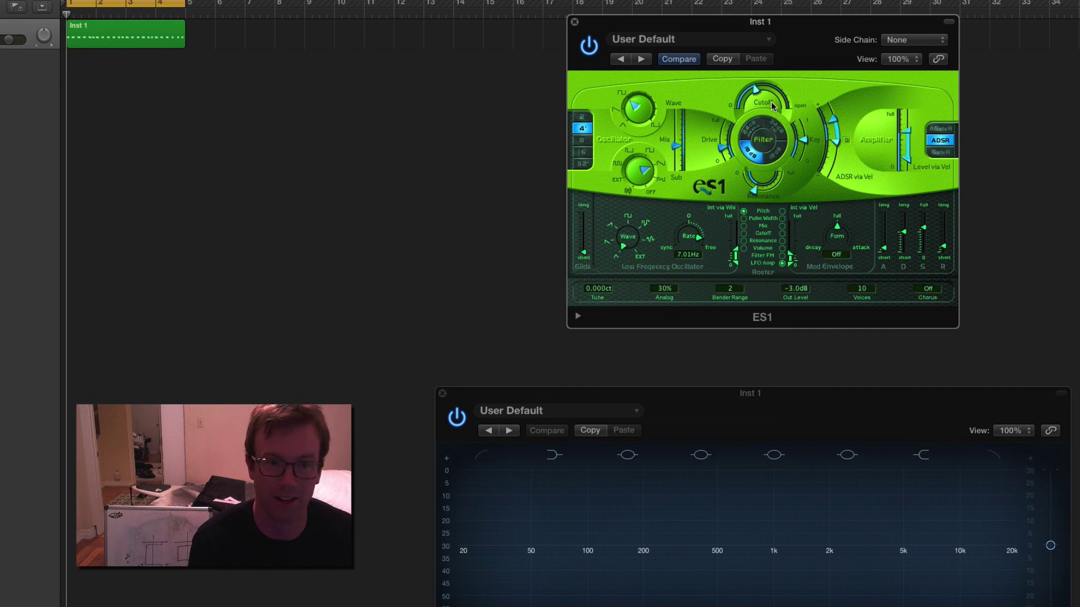
pyautogui.moveTo(646, 170); pyautogui.dragTo(660, 187)
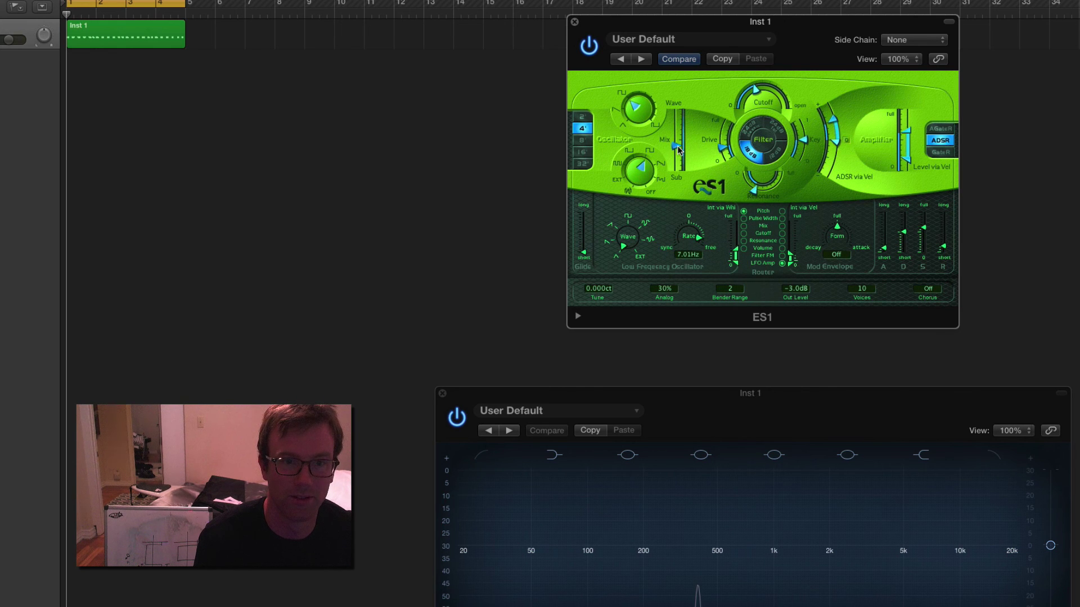
pyautogui.moveTo(640, 116); pyautogui.dragTo(687, 115)
# Set the filter slope to 12dB and raise the resonance toward full
pyautogui.click(751, 129)
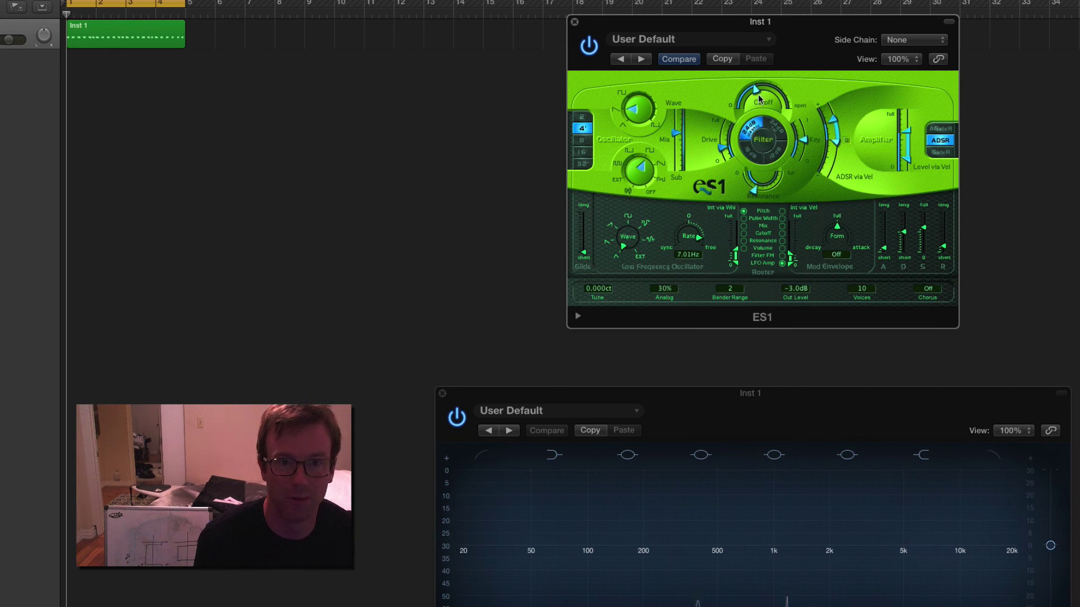
pyautogui.moveTo(758, 99)
pyautogui.mouseDown()
pyautogui.moveTo(761, 73)
pyautogui.moveTo(763, 96)
pyautogui.mouseUp()
pyautogui.click(778, 128)
pyautogui.click(776, 160)
pyautogui.moveTo(774, 167); pyautogui.dragTo(815, 188)
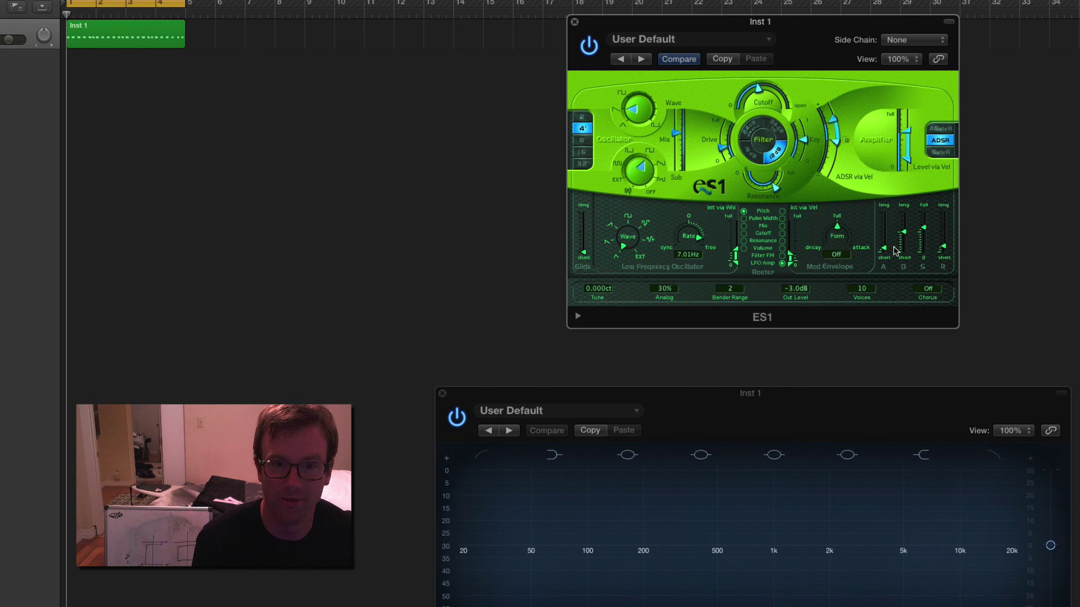
# Try a longer envelope attack, return it to short, and lengthen the release slightly
pyautogui.moveTo(884, 248); pyautogui.dragTo(885, 214)
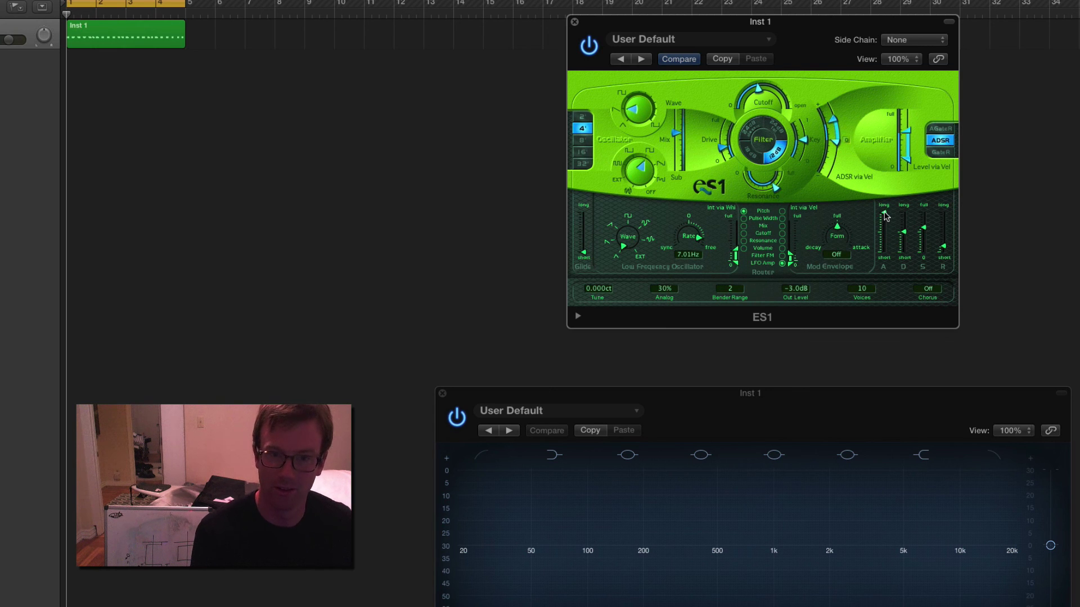
pyautogui.moveTo(886, 220); pyautogui.dragTo(885, 241)
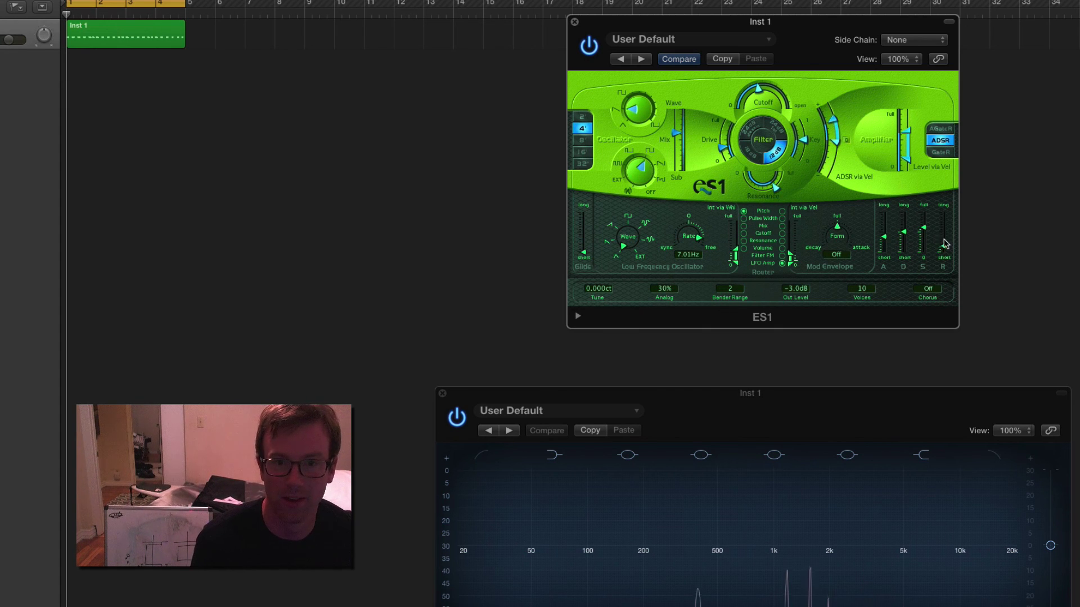
pyautogui.moveTo(888, 236); pyautogui.dragTo(884, 265)
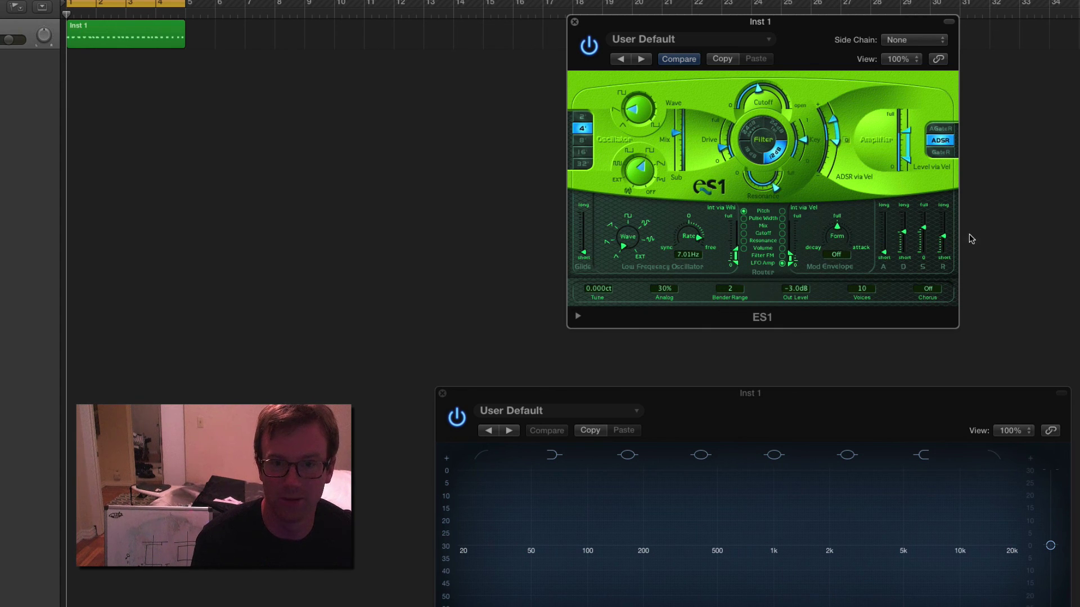
pyautogui.moveTo(946, 241); pyautogui.dragTo(946, 237)
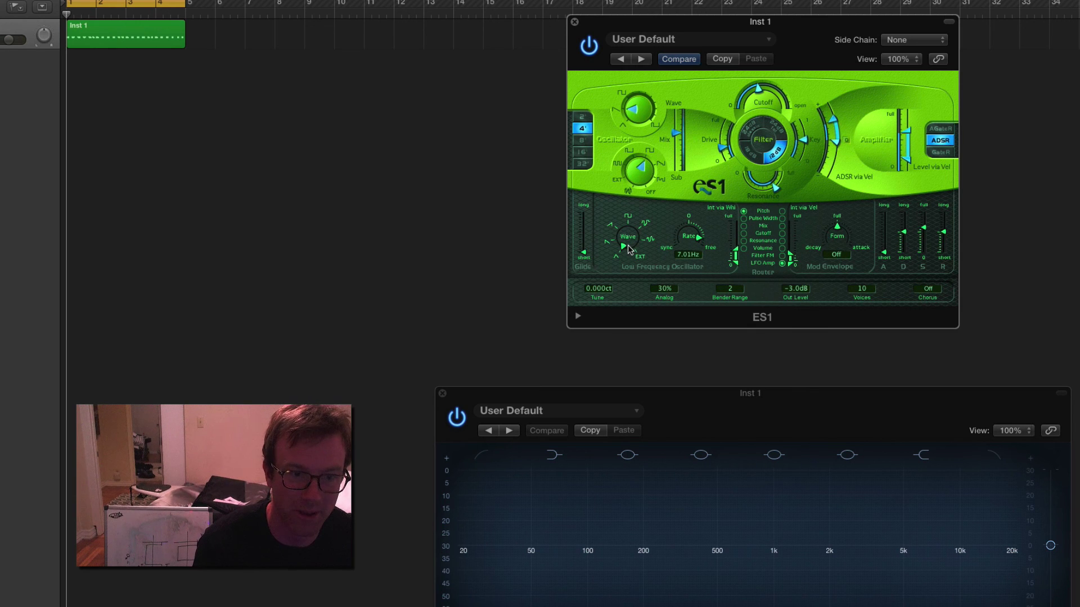
# Add glide between notes and try the Legato voice mode
pyautogui.moveTo(585, 256); pyautogui.dragTo(585, 235)
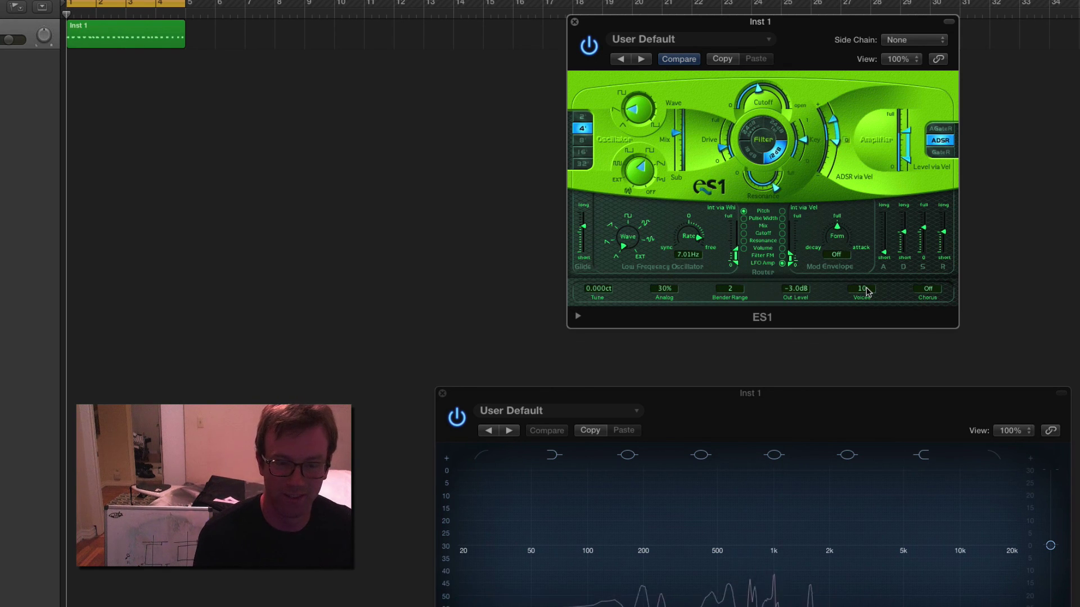
pyautogui.moveTo(866, 292); pyautogui.dragTo(866, 284)
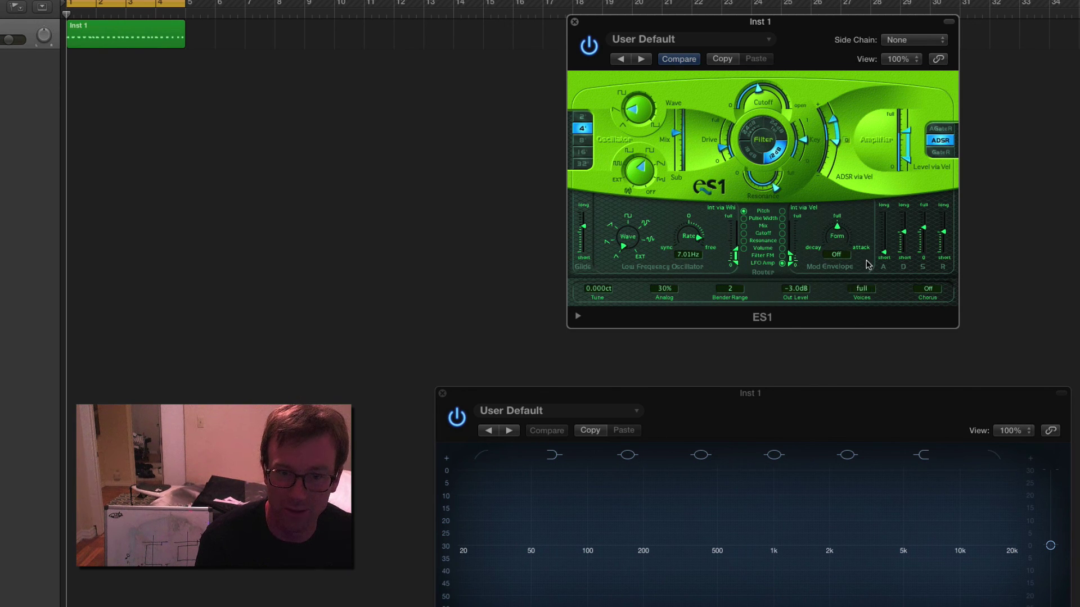
pyautogui.moveTo(866, 261); pyautogui.dragTo(864, 262)
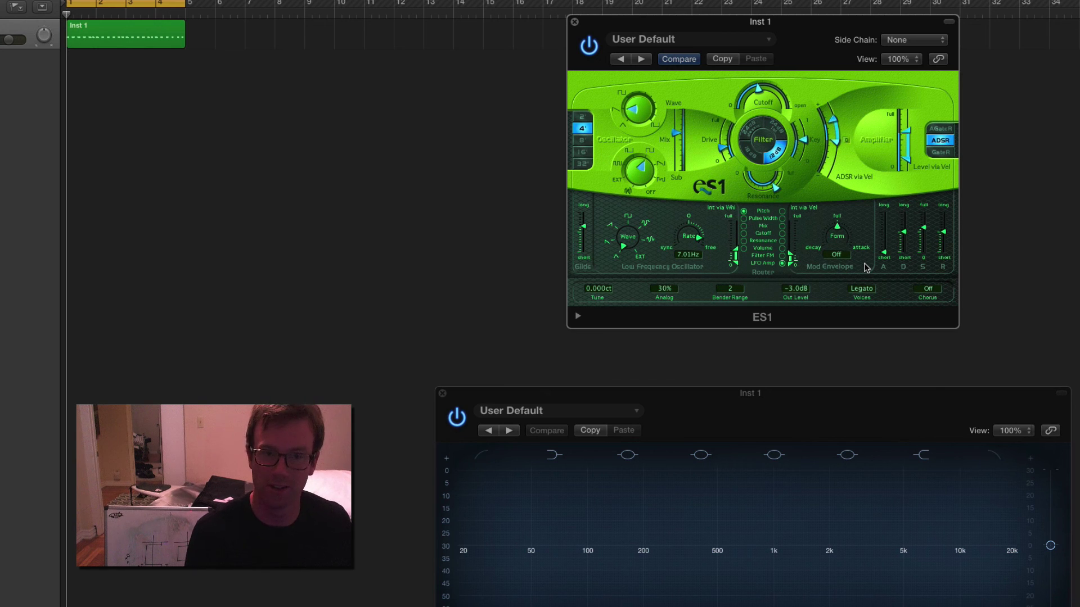
# Set the voice count to 32 and raise Analog from 30% to 79%
pyautogui.moveTo(862, 289); pyautogui.dragTo(849, 357)
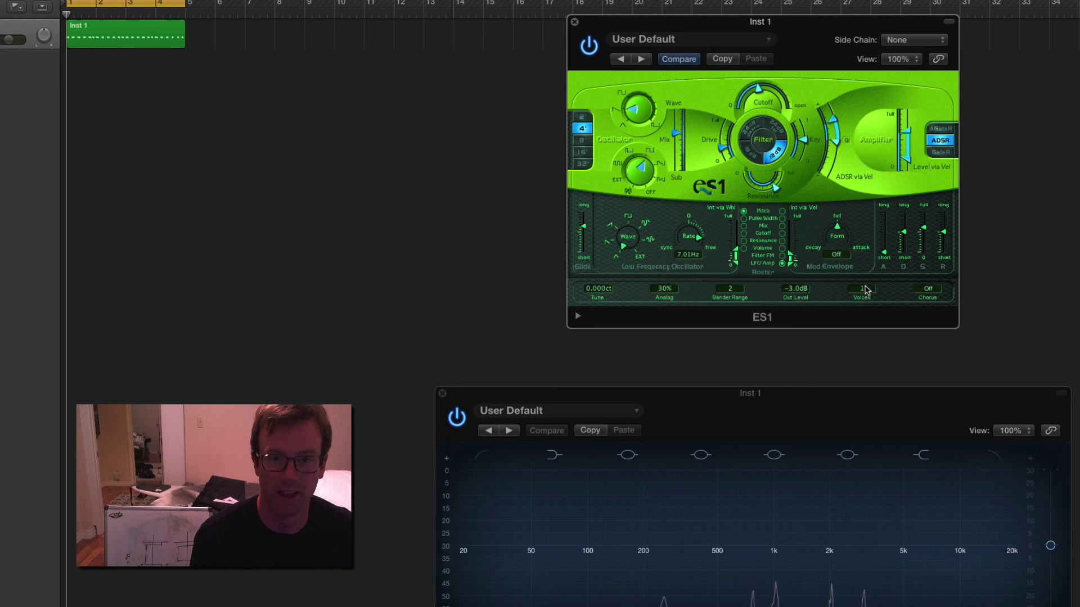
pyautogui.moveTo(863, 289); pyautogui.dragTo(874, 240)
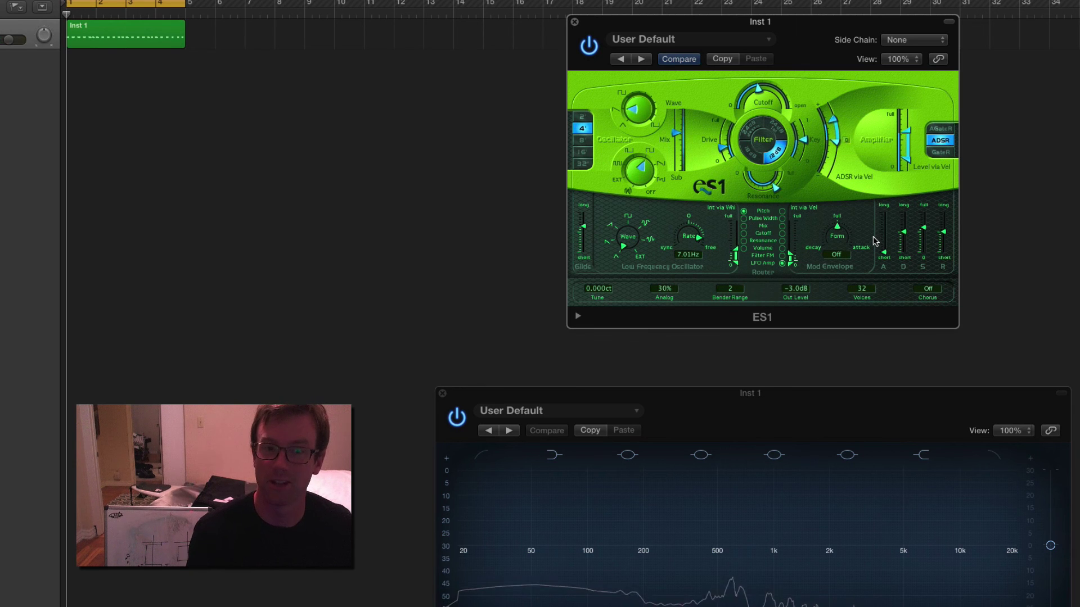
pyautogui.moveTo(665, 295); pyautogui.dragTo(669, 291)
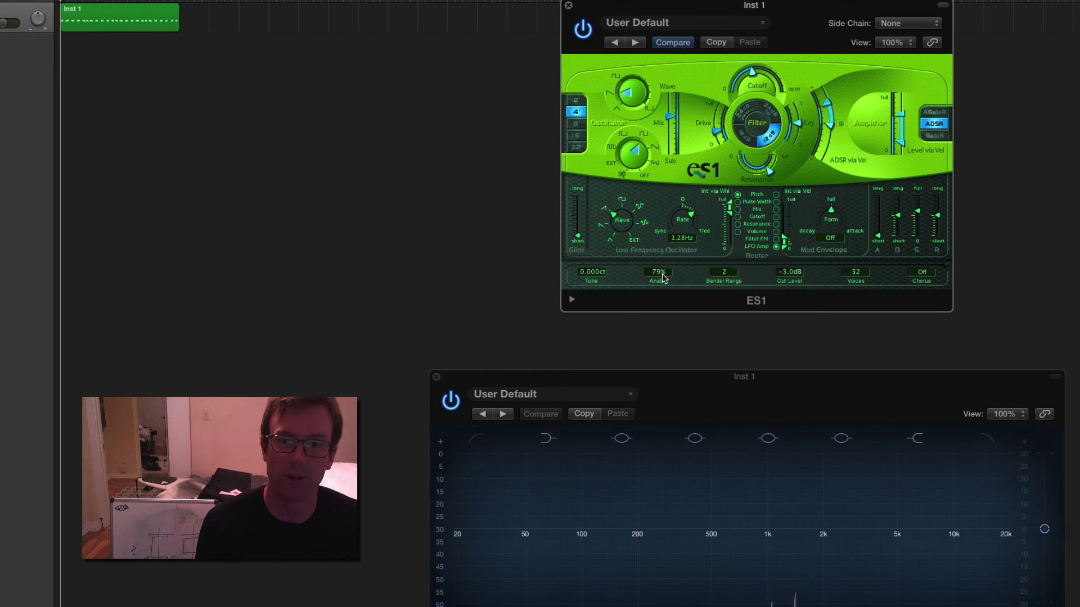